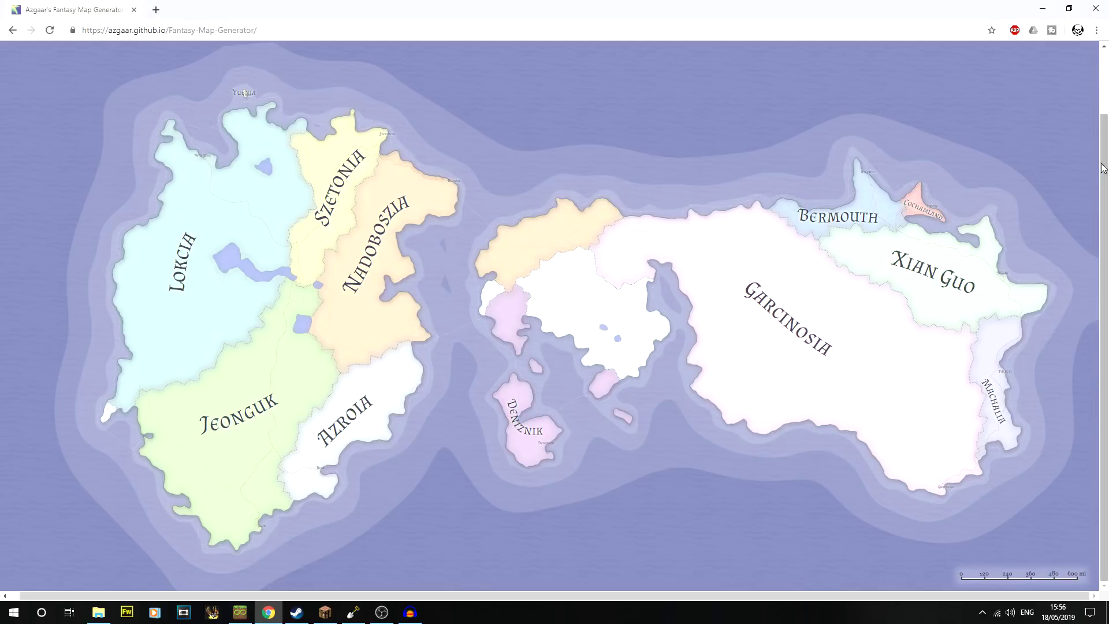
# - Set the map template to Volcano and generate a new single-island map, discarding the old one
pyautogui.moveTo(1104, 168); pyautogui.dragTo(1104, 104)
pyautogui.moveTo(310, 595); pyautogui.dragTo(300, 595)
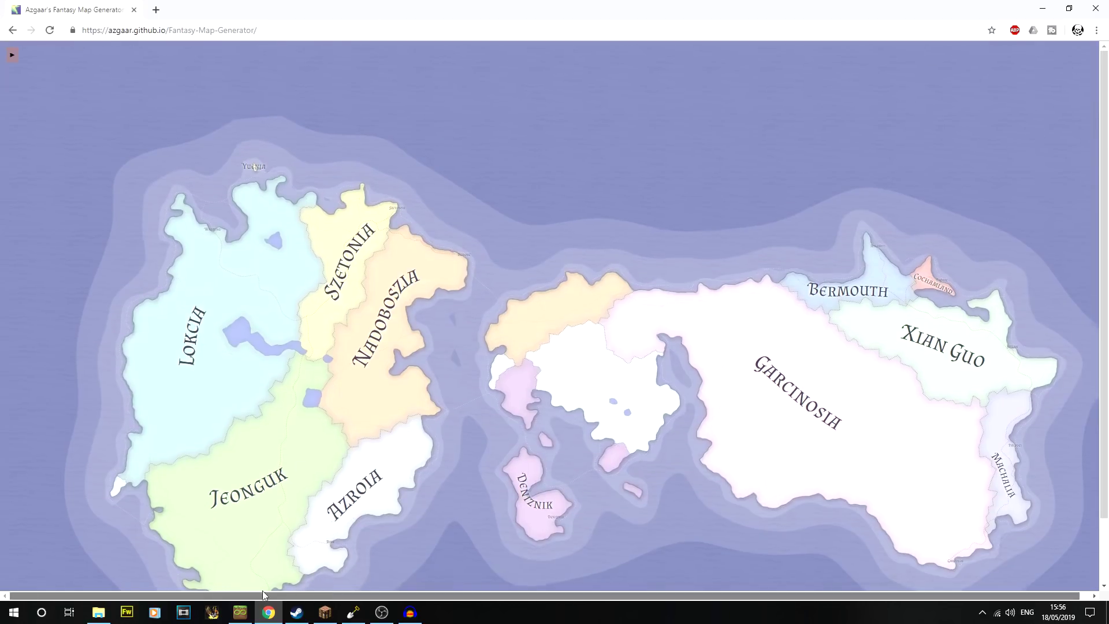
pyautogui.click(32, 57)
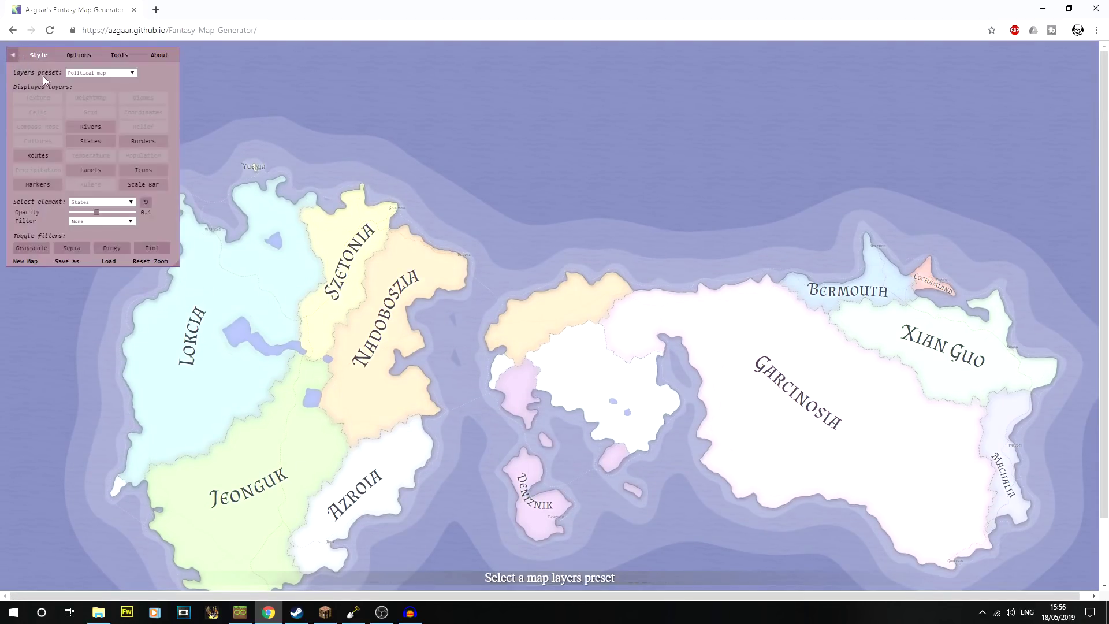
pyautogui.click(75, 56)
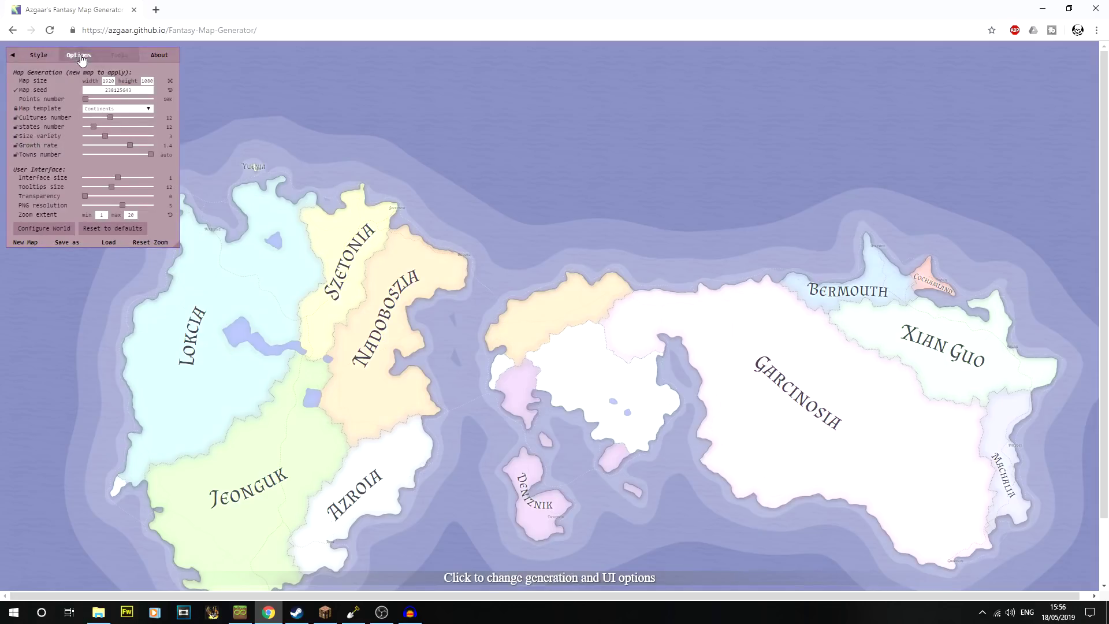
pyautogui.click(114, 109)
pyautogui.click(113, 116)
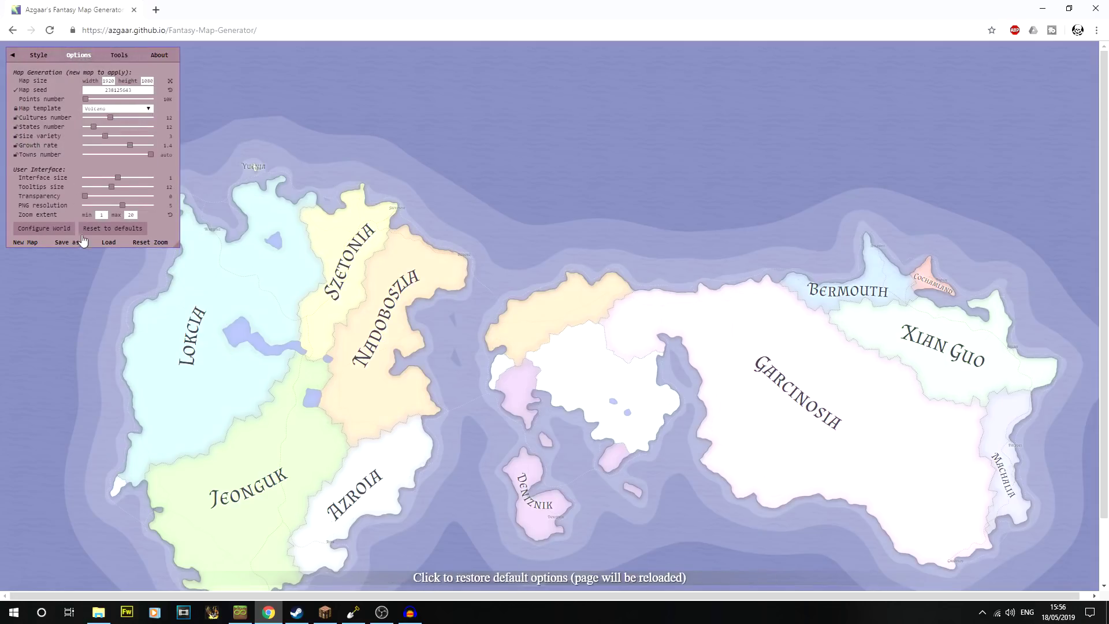
pyautogui.click(25, 242)
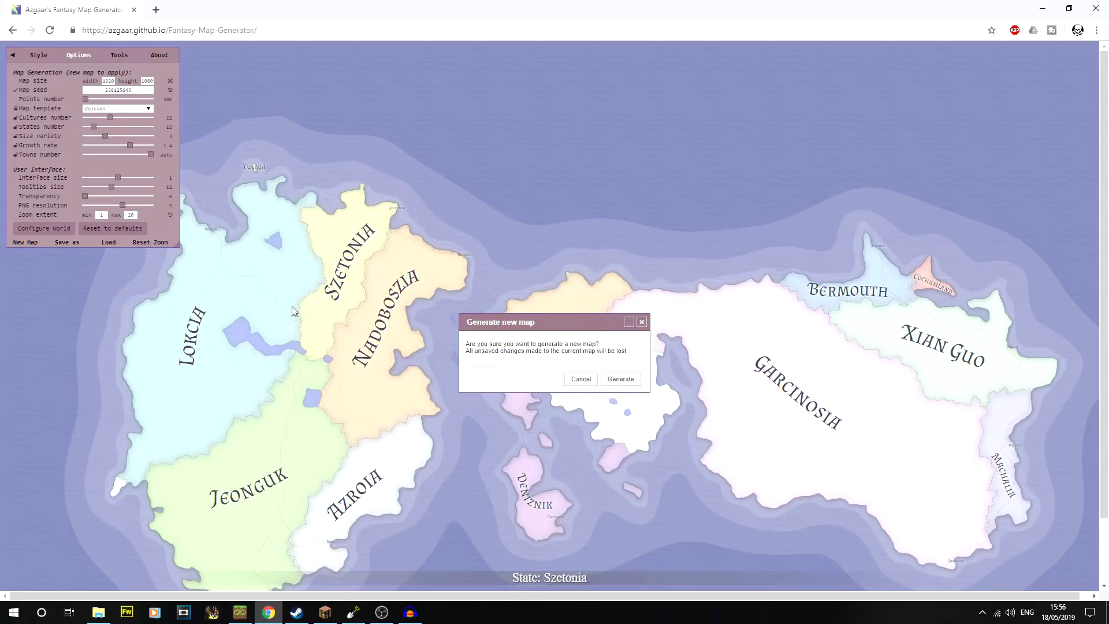
pyautogui.click(620, 379)
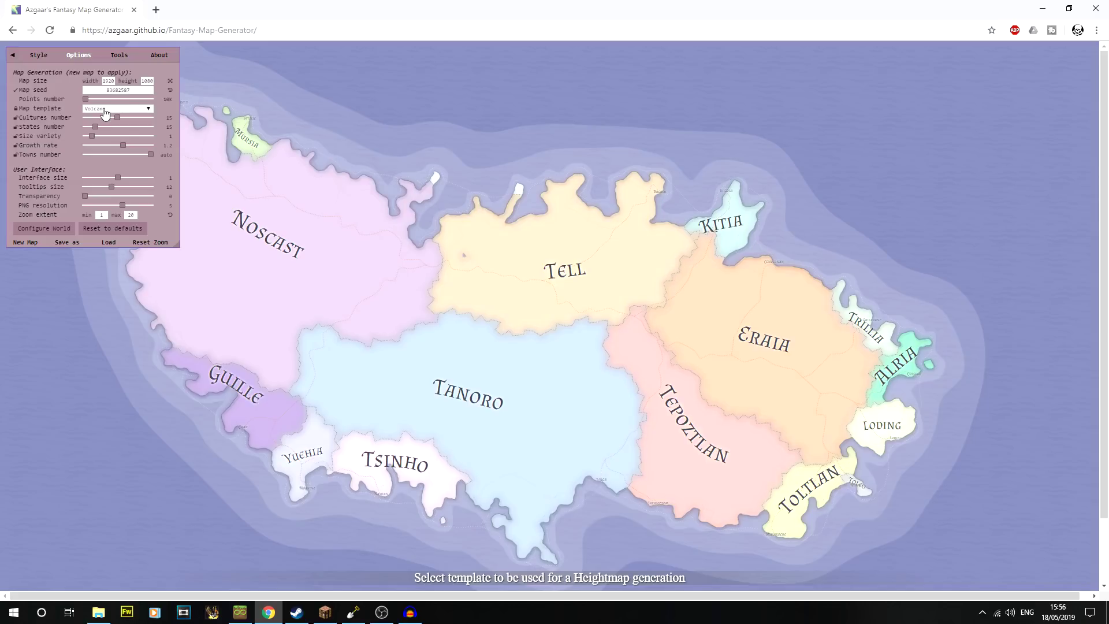
# - Generate a High Island map, then switch the template to Low Island and then Archipelago
pyautogui.click(127, 110)
pyautogui.click(116, 122)
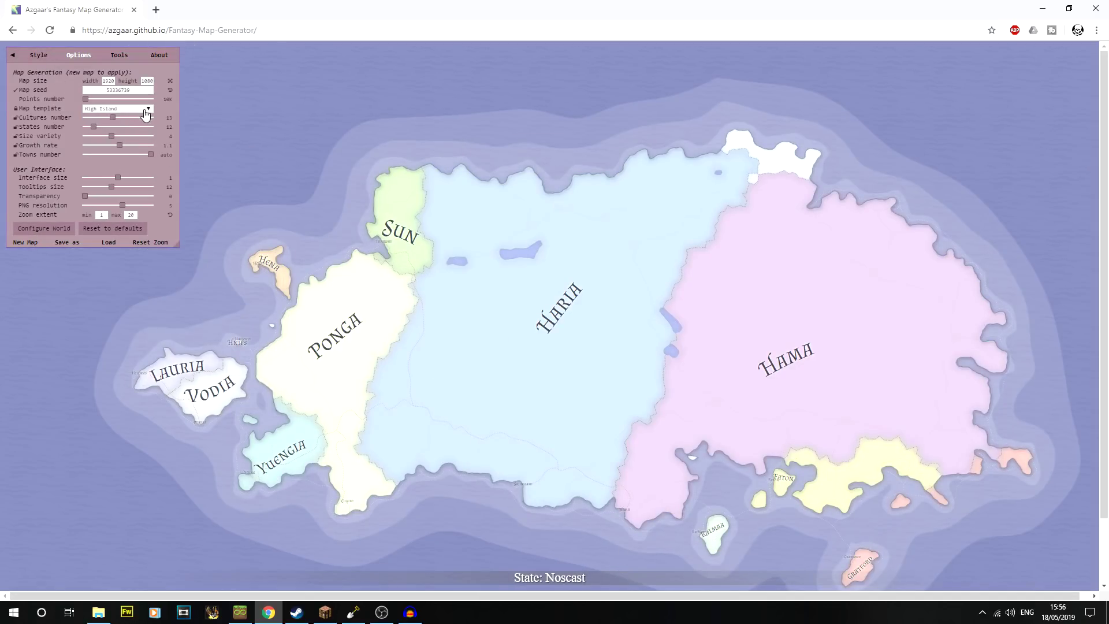
pyautogui.click(142, 109)
pyautogui.click(135, 133)
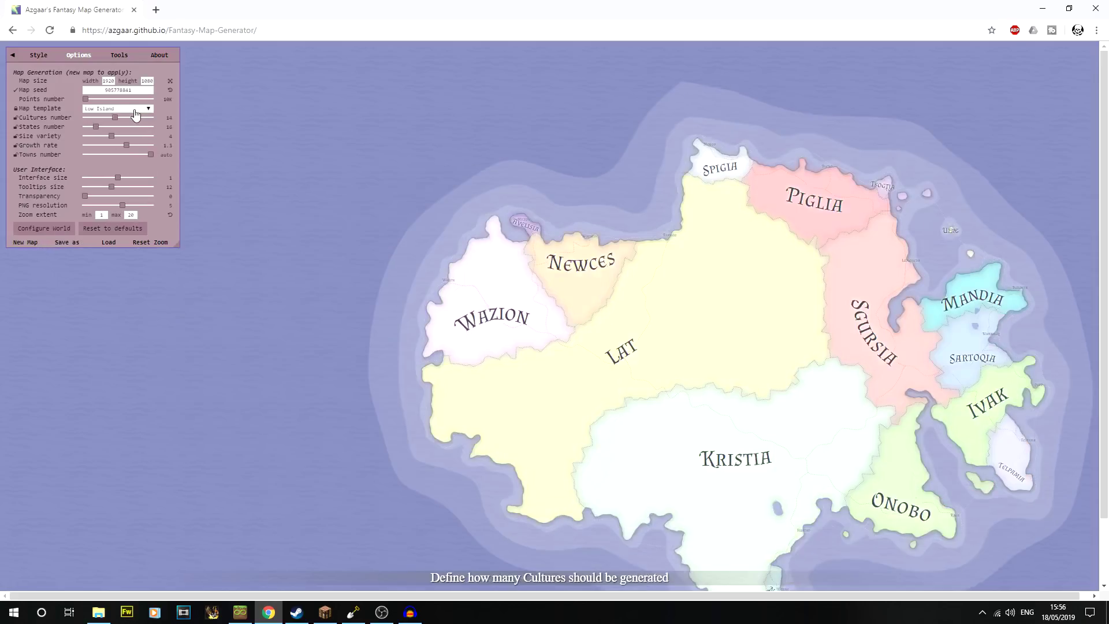
pyautogui.click(134, 110)
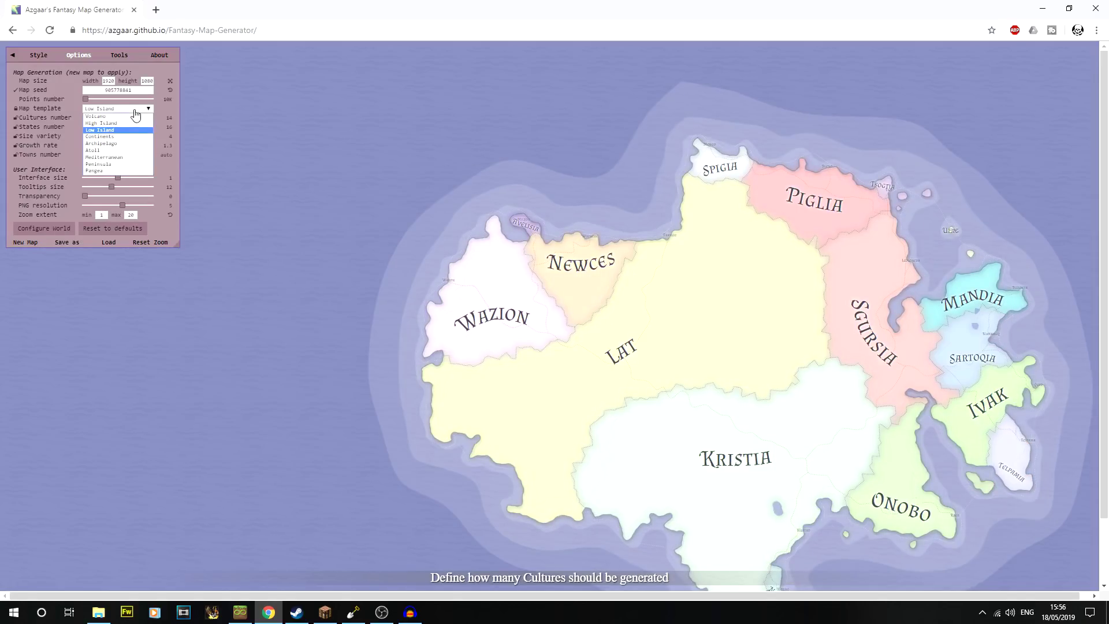
pyautogui.click(118, 145)
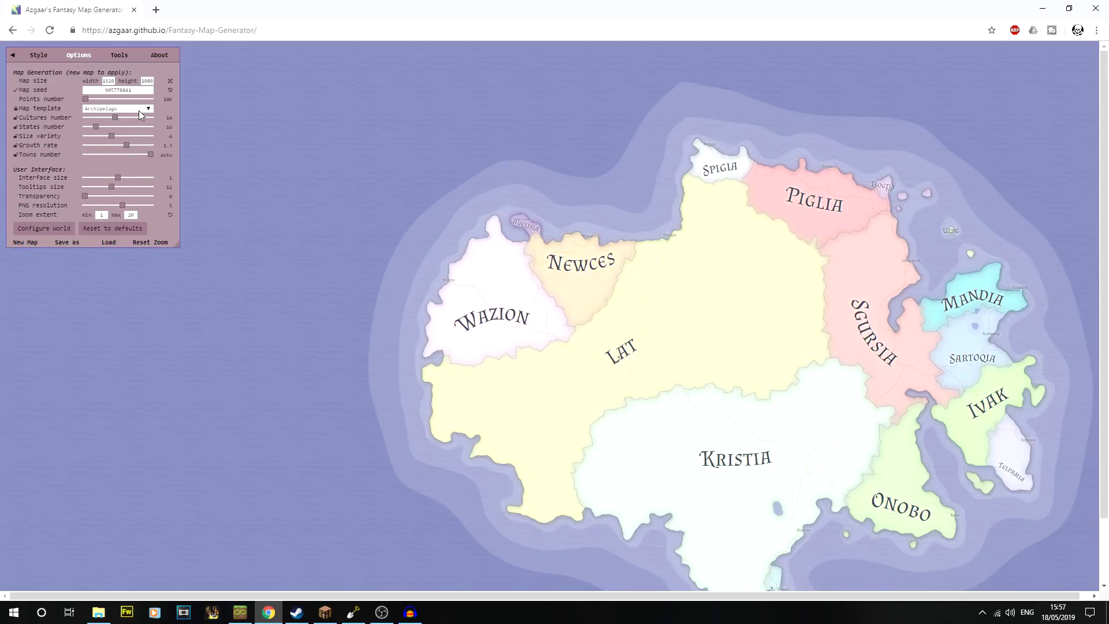
pyautogui.press('F2')
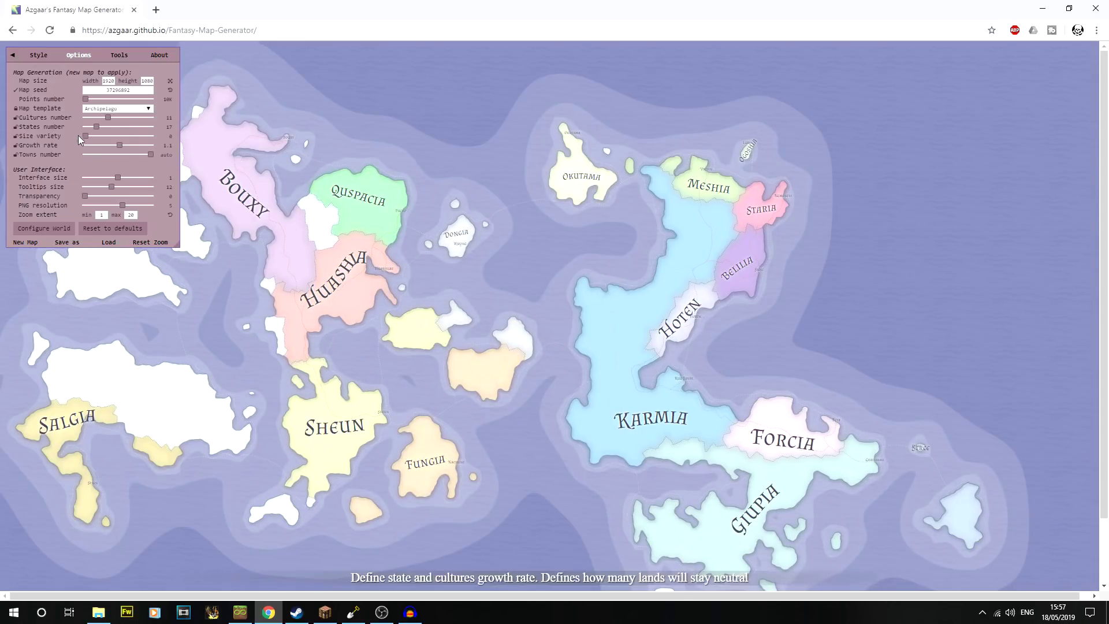
# - Generate a new map with the Atoll template
pyautogui.click(113, 109)
pyautogui.click(97, 150)
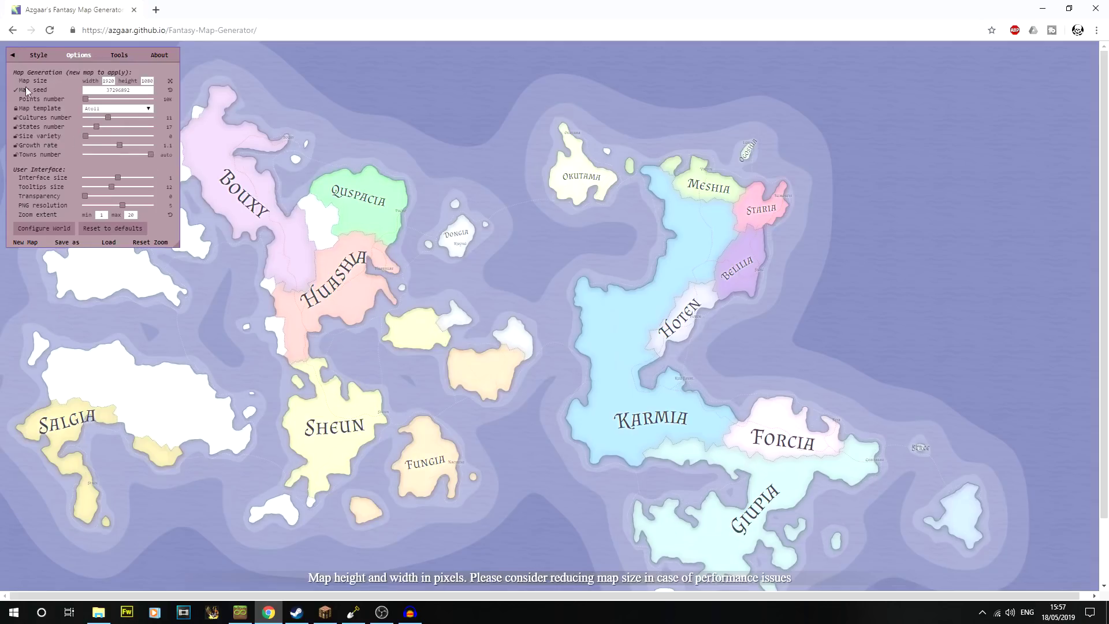
pyautogui.click(28, 243)
# - Switch the template to Mediterranean for a map ringing an inland sea
pyautogui.click(107, 109)
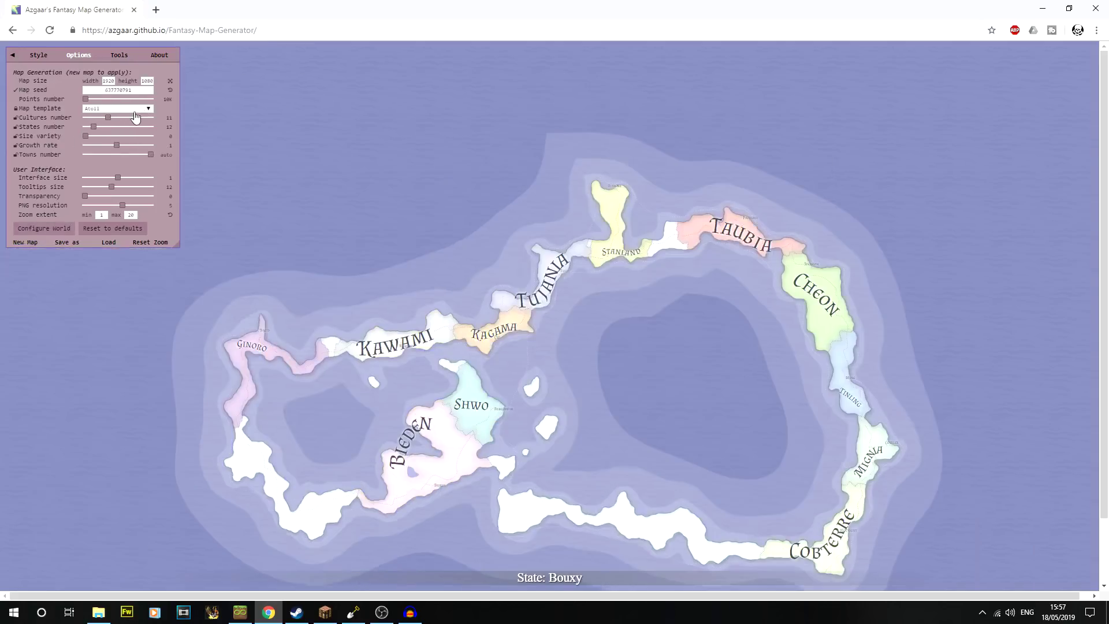
pyautogui.click(98, 157)
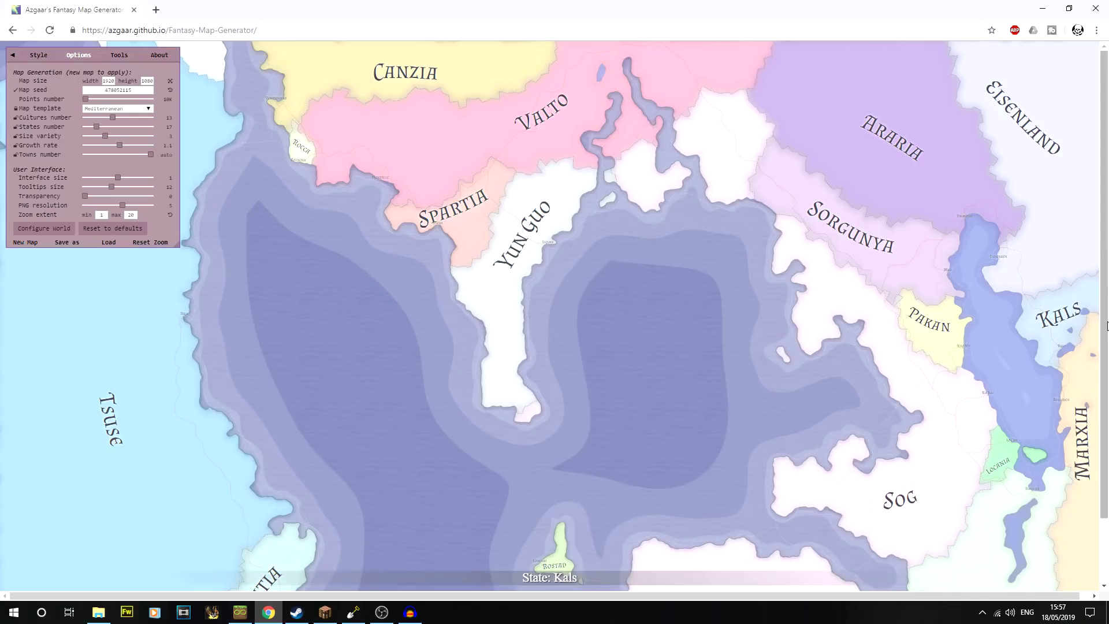
pyautogui.scroll(-1, 577, 497)
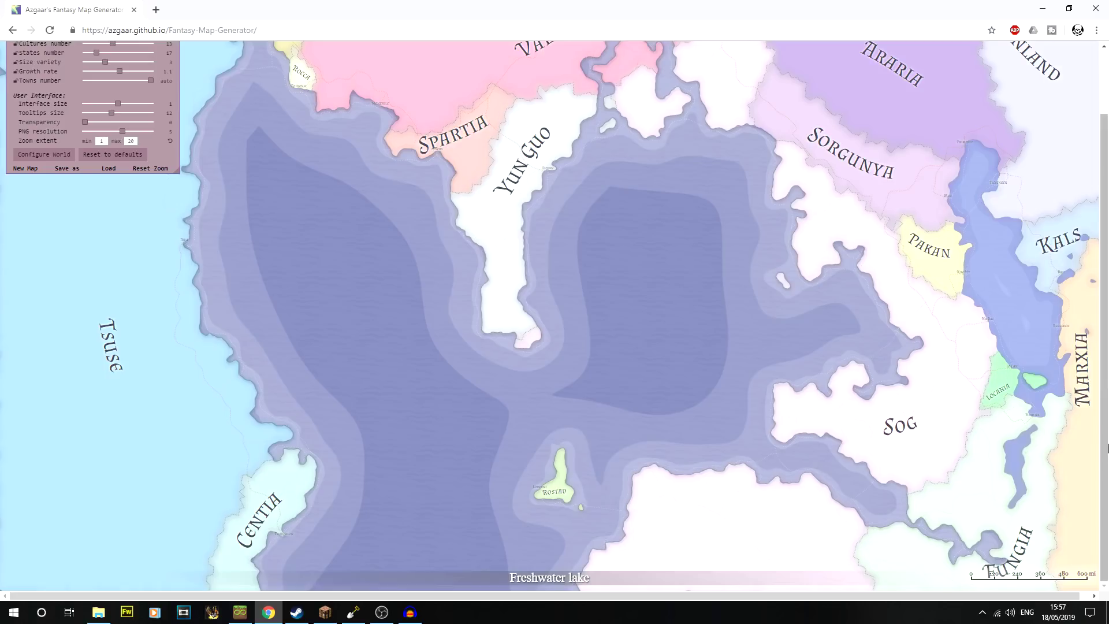
pyautogui.scroll(1, 1103, 485)
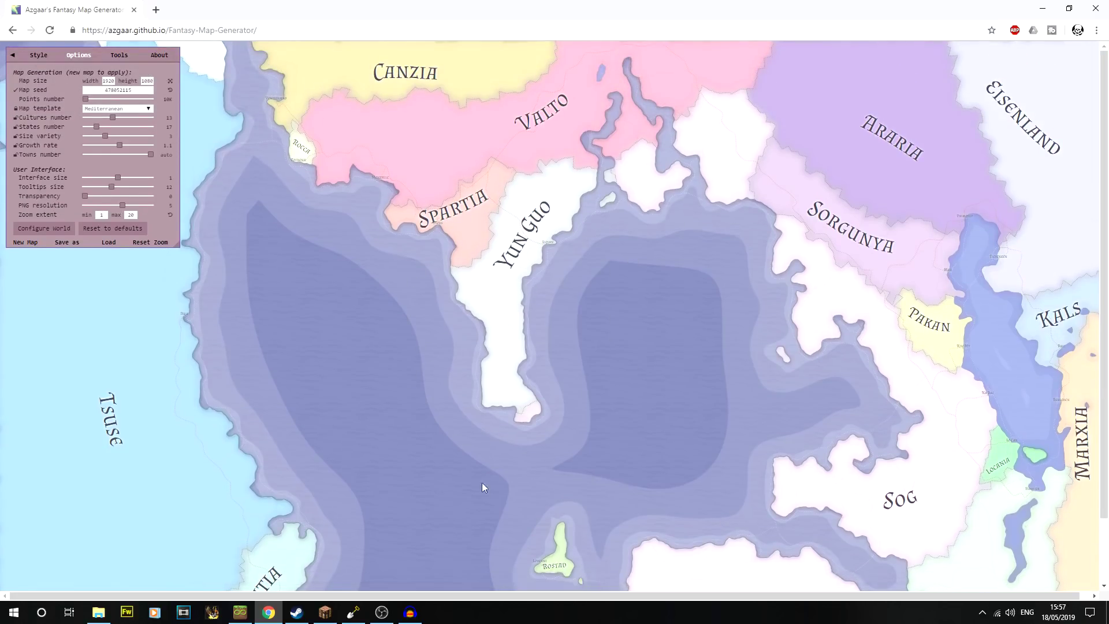
# - Set the template to Peninsula and generate two Peninsula maps
pyautogui.click(116, 109)
pyautogui.click(114, 167)
pyautogui.press('F2')
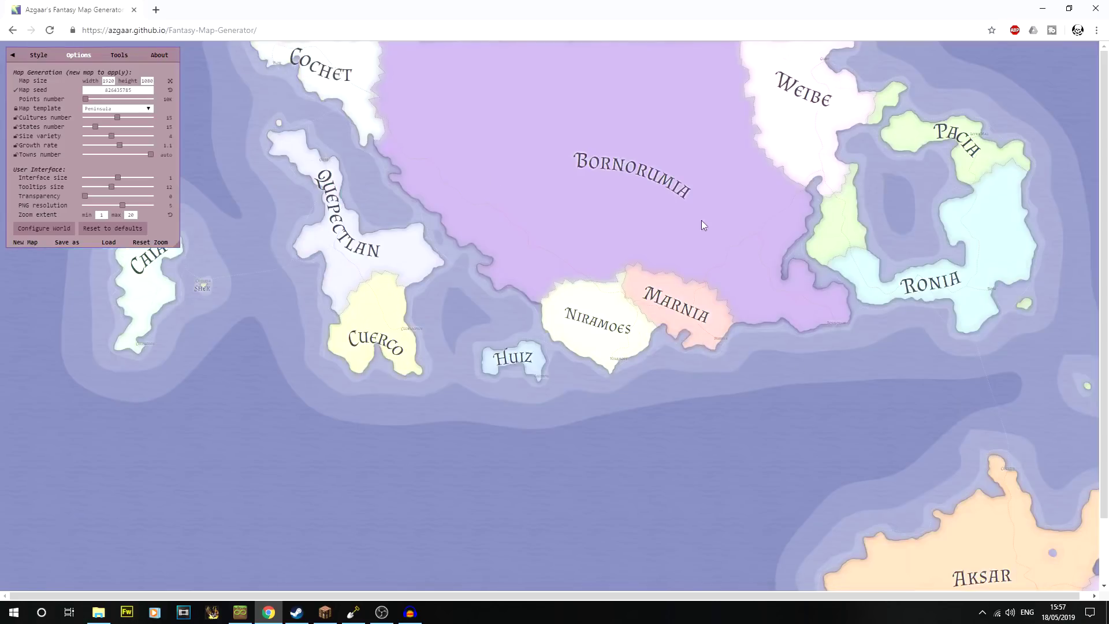
pyautogui.press('F2')
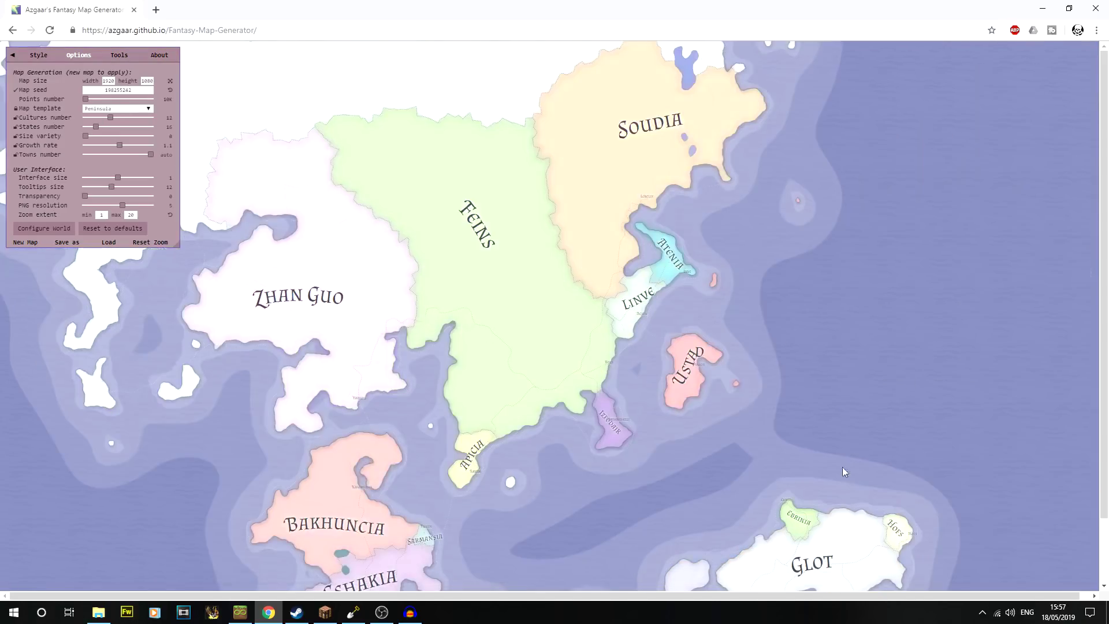
# - Switch to the Pangea template and generate one large landmass map
pyautogui.click(115, 109)
pyautogui.click(115, 171)
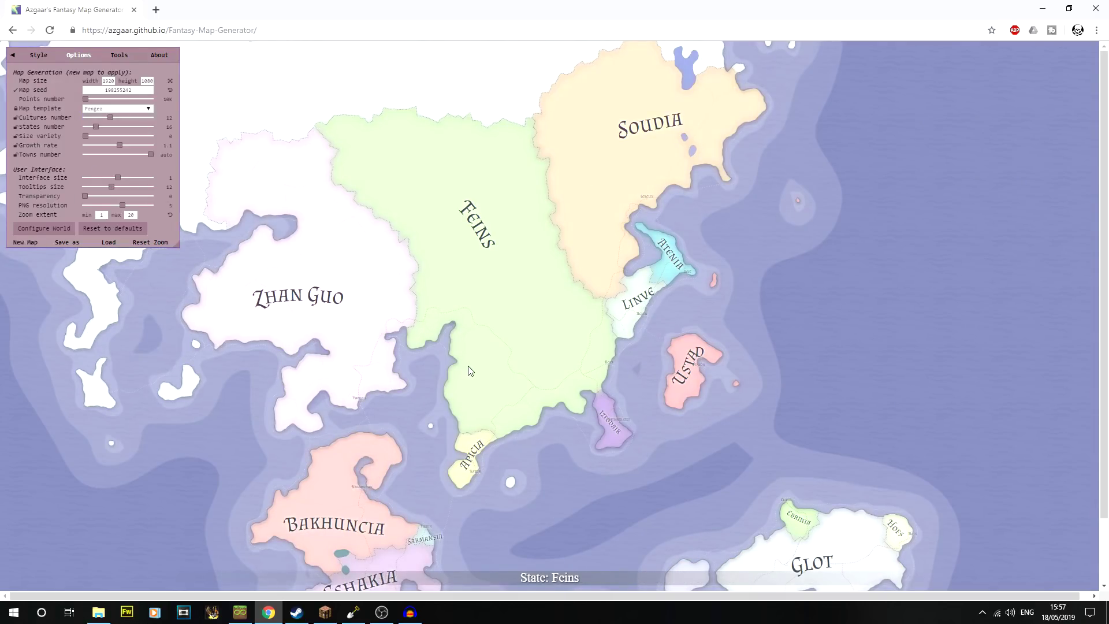
pyautogui.press('F2')
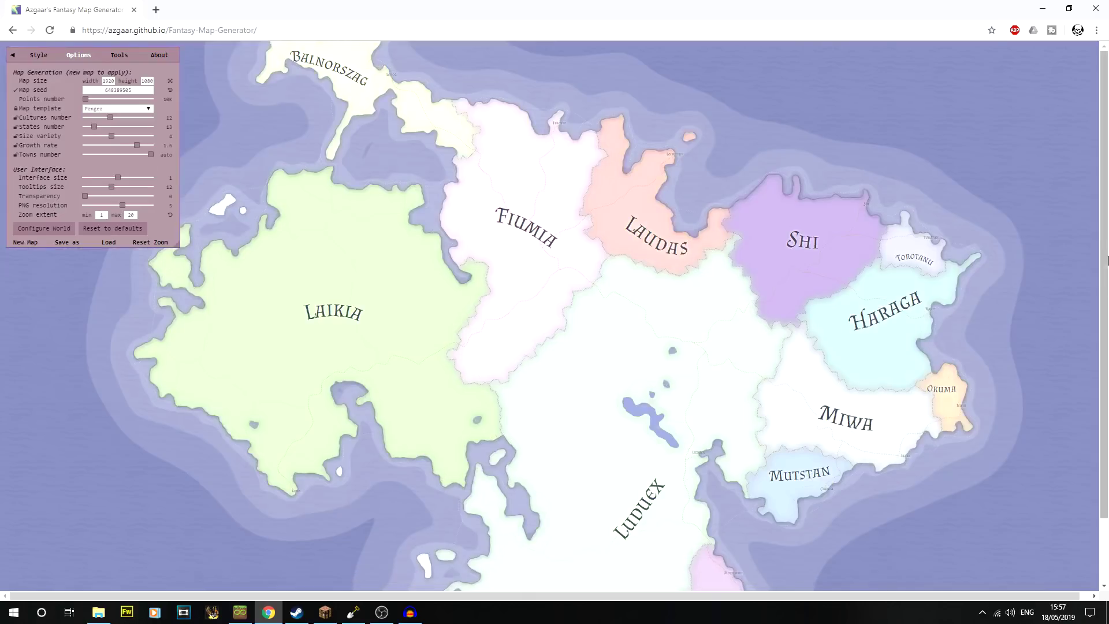
pyautogui.moveTo(1105, 291); pyautogui.dragTo(1096, 420)
pyautogui.scroll(2, 1099, 445)
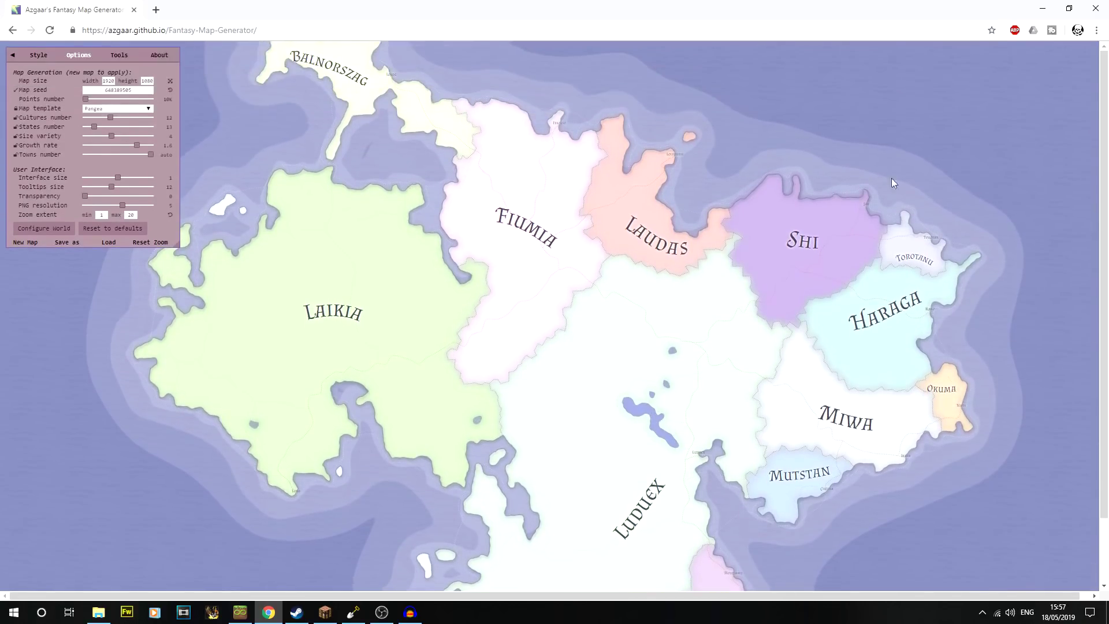
# - Set the template to Continents and generate two Continents maps
pyautogui.click(140, 108)
pyautogui.click(121, 139)
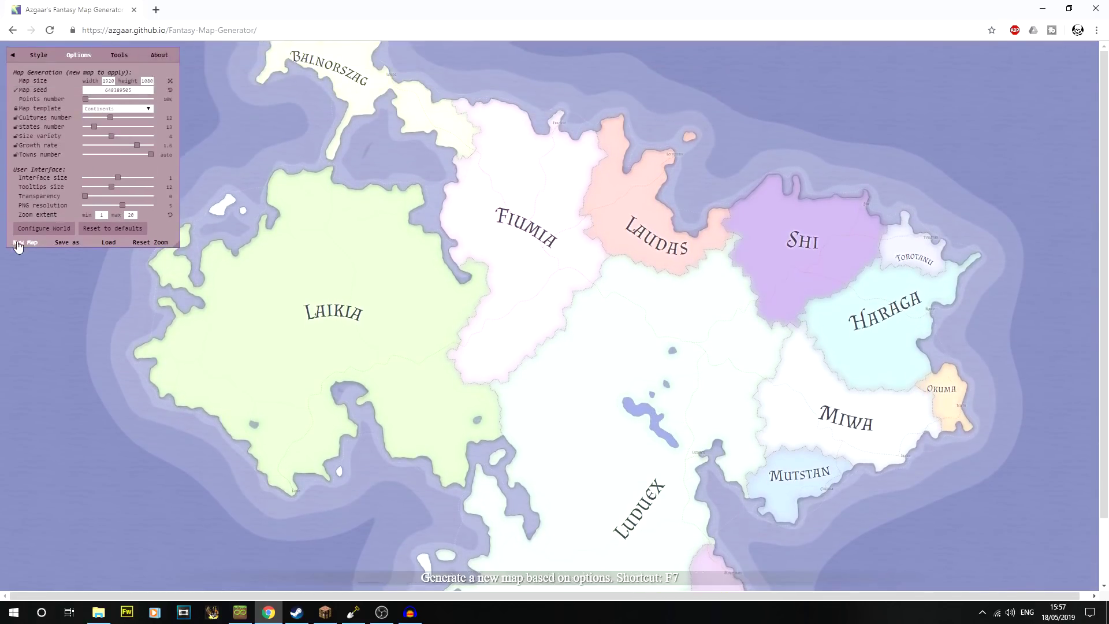
pyautogui.press('F2')
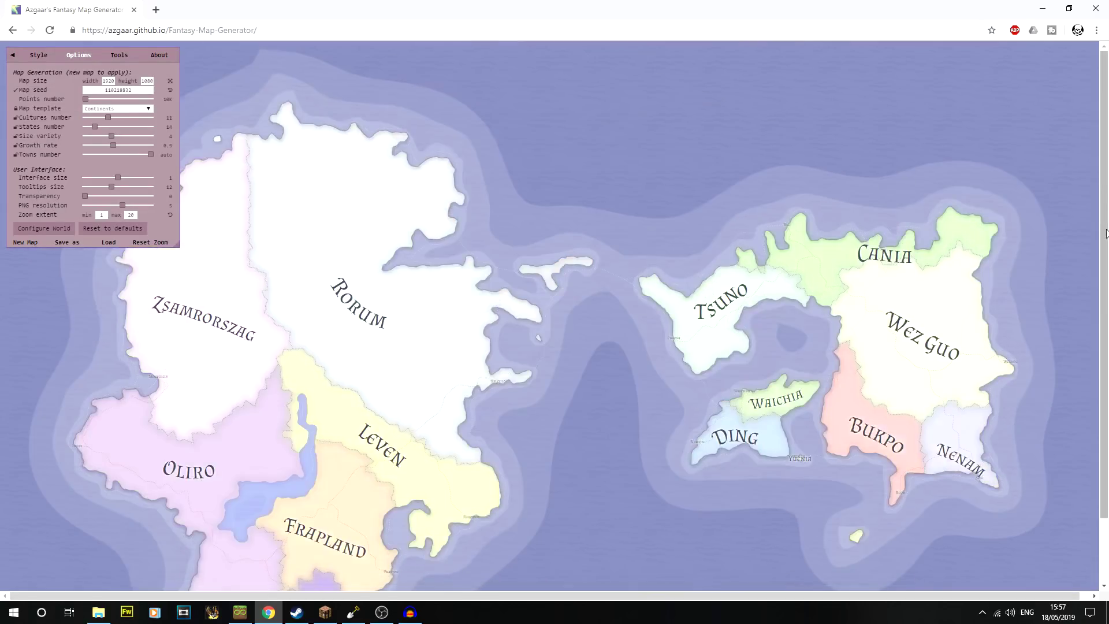
pyautogui.scroll(-2, 1103, 233)
pyautogui.scroll(2, 1103, 232)
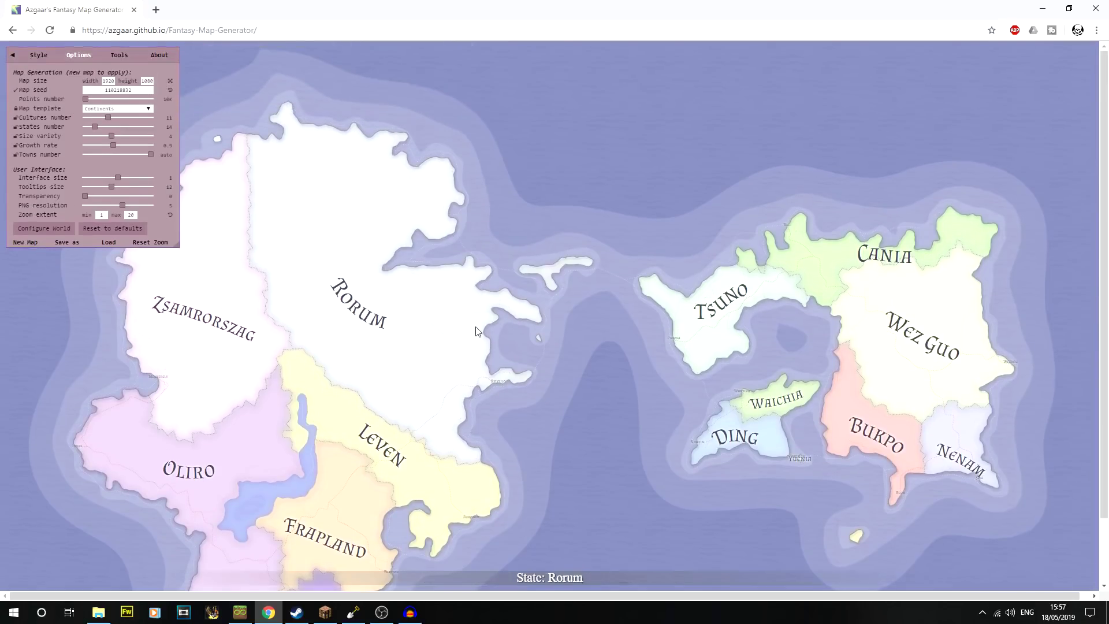
pyautogui.press('F2')
# - Switch back to the Volcano template and regenerate the island three times
pyautogui.click(115, 108)
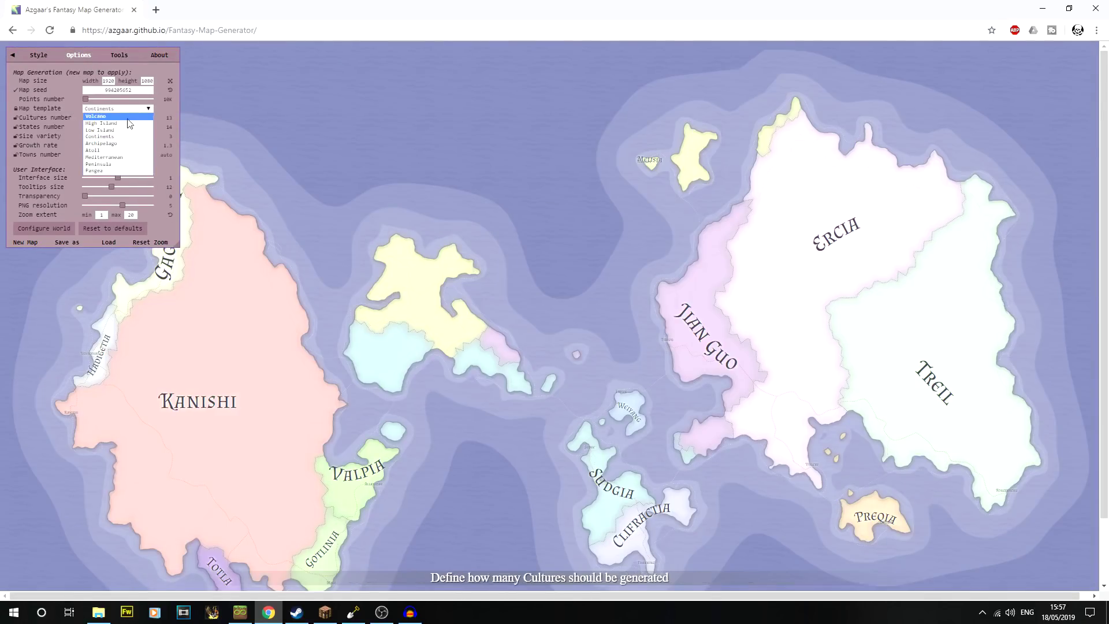
pyautogui.click(135, 142)
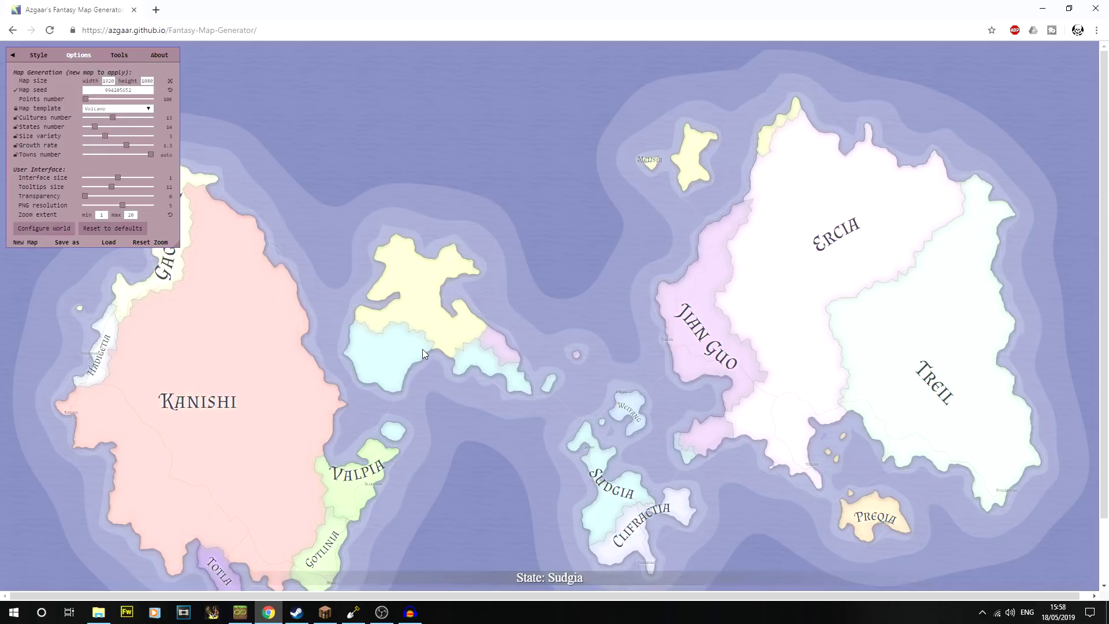
pyautogui.press('F2')
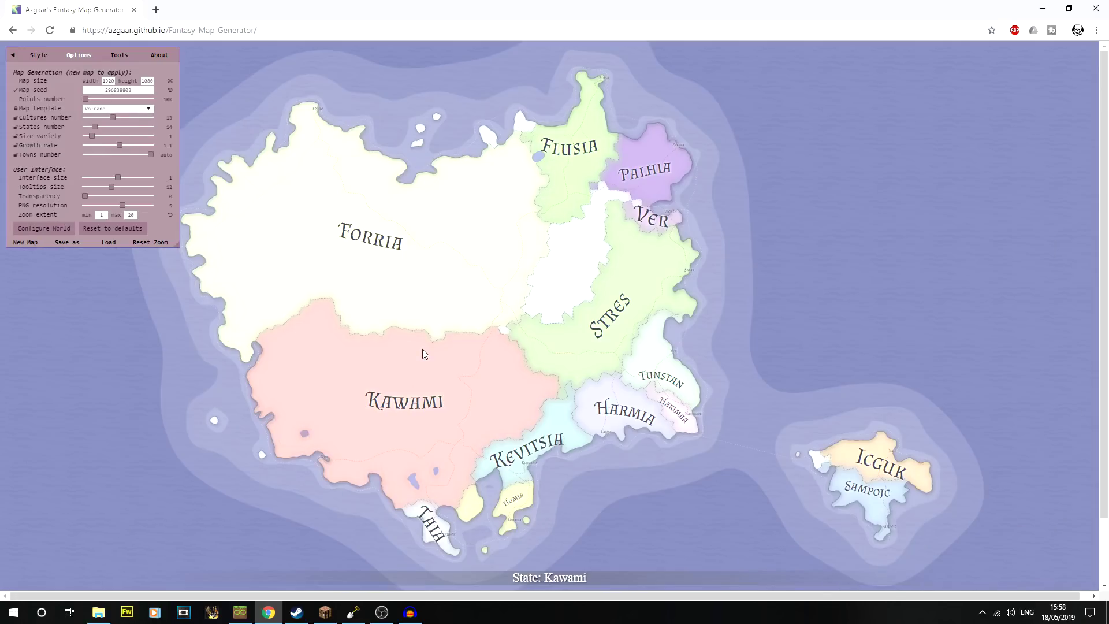
pyautogui.click(27, 242)
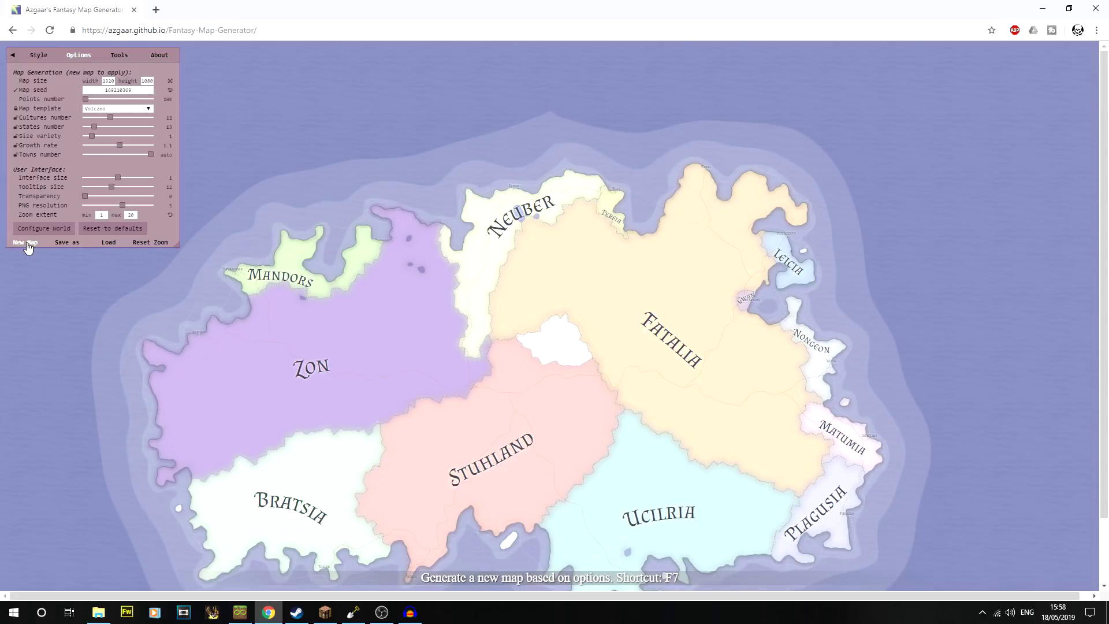
pyautogui.click(27, 241)
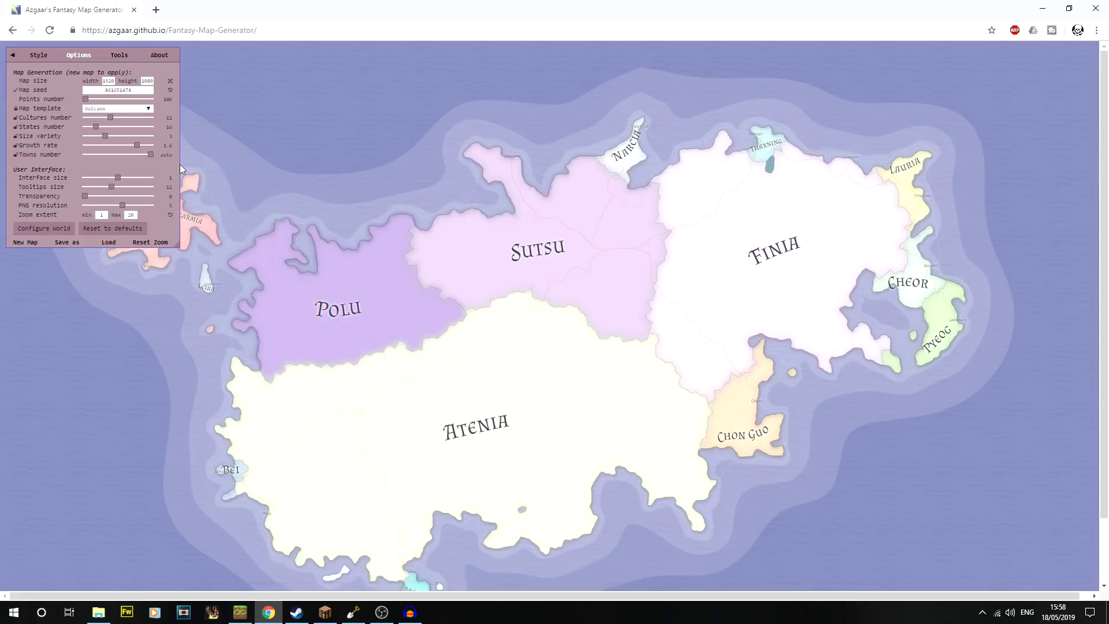
# - Browse the Style, Options and Tools tabs and check the Layers presets, keeping Political
pyautogui.click(38, 55)
pyautogui.click(110, 73)
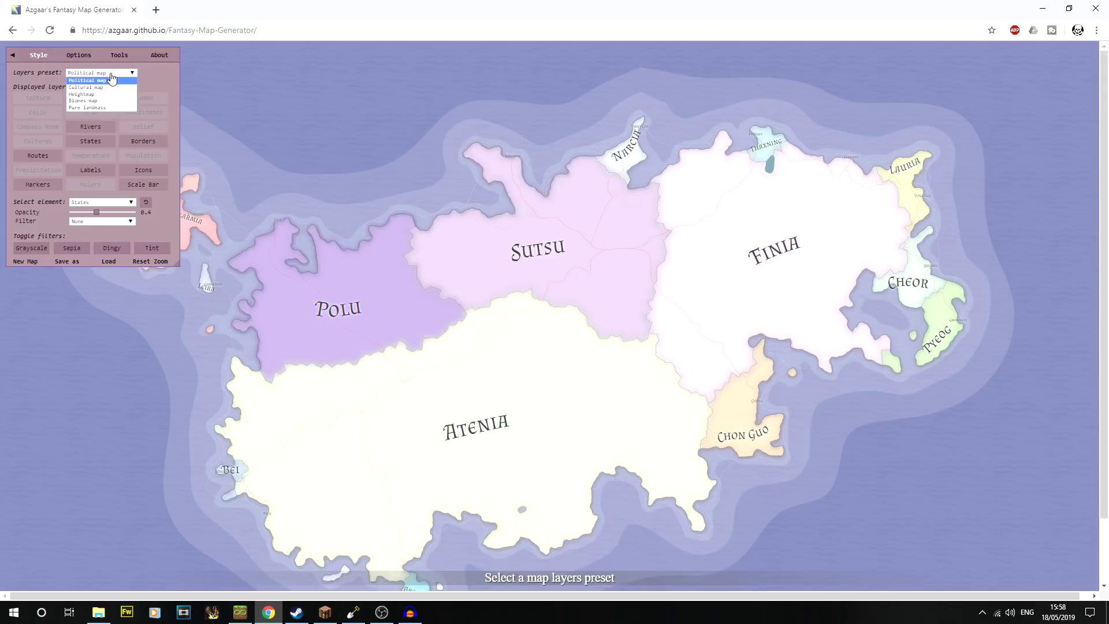
pyautogui.click(79, 55)
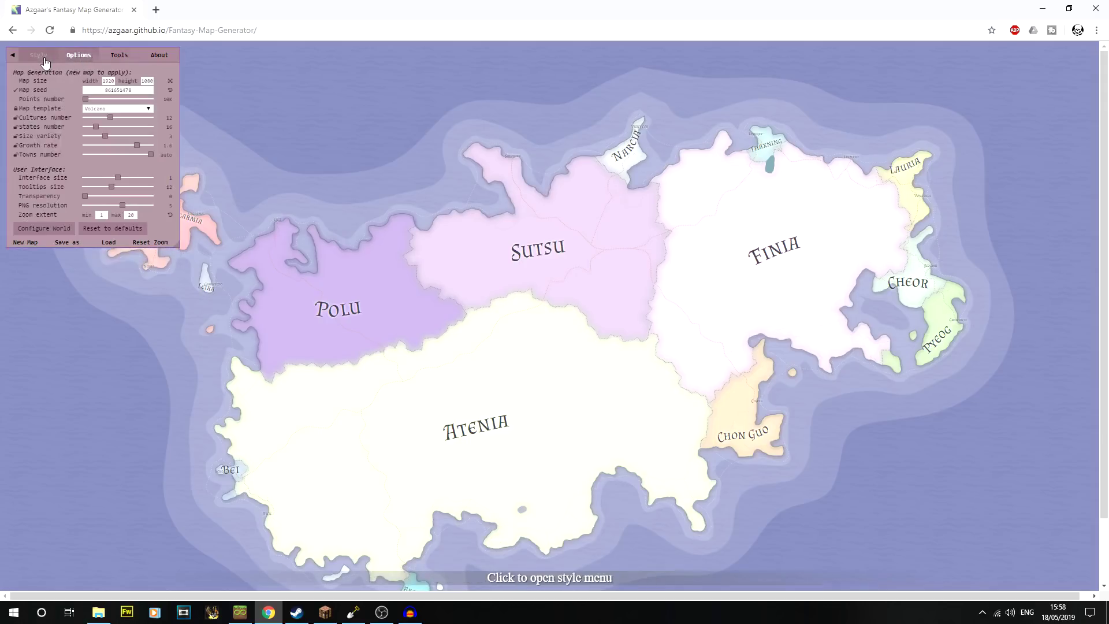
pyautogui.click(120, 55)
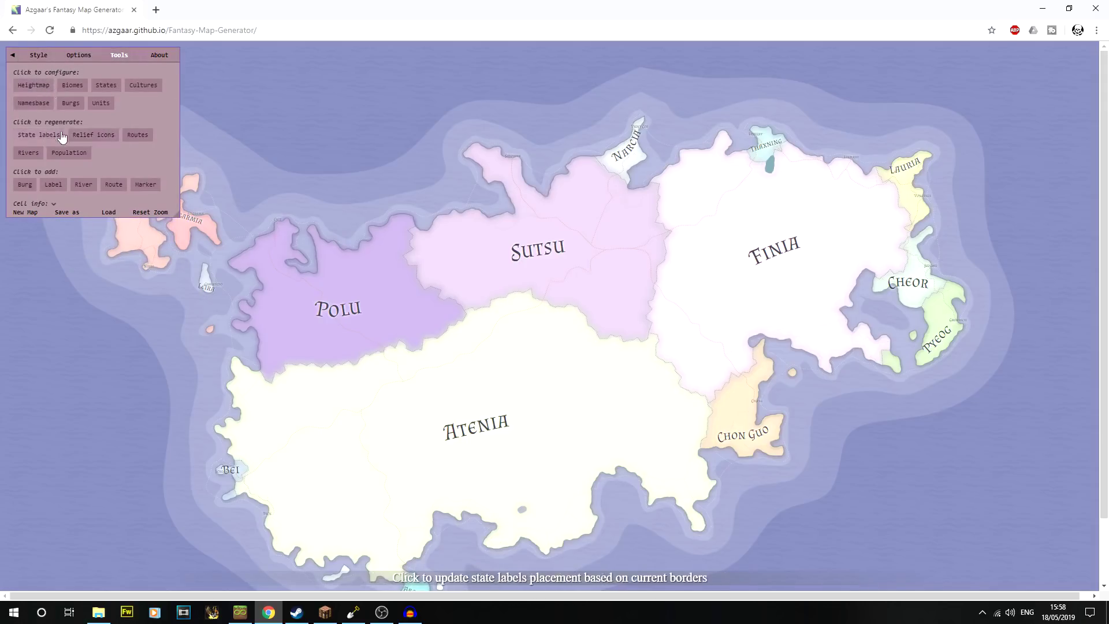
pyautogui.click(79, 55)
pyautogui.click(36, 57)
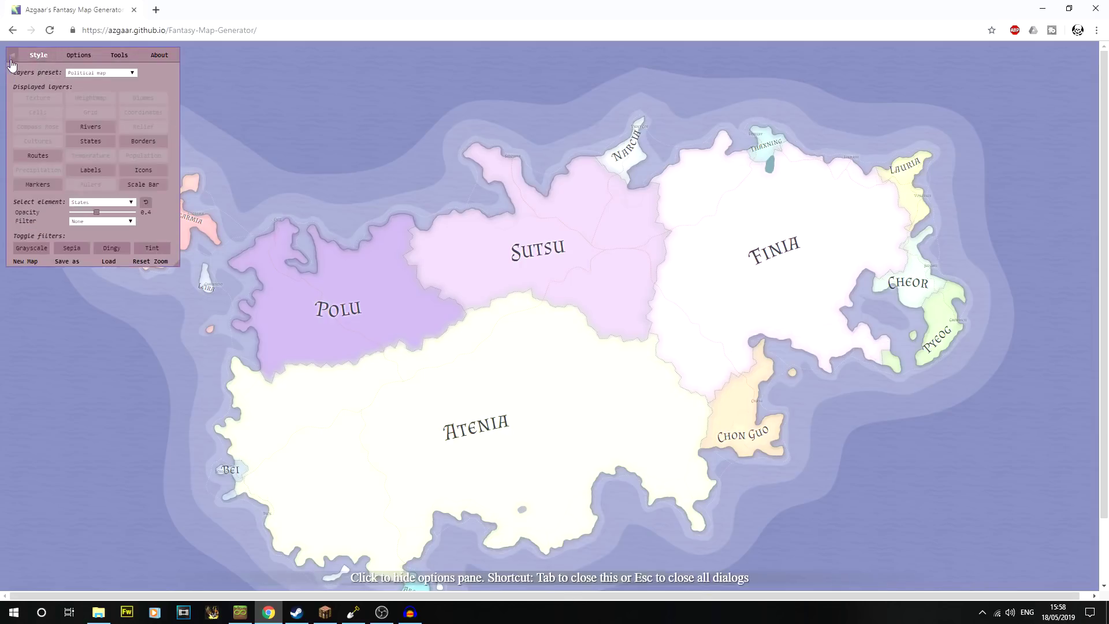
pyautogui.click(103, 74)
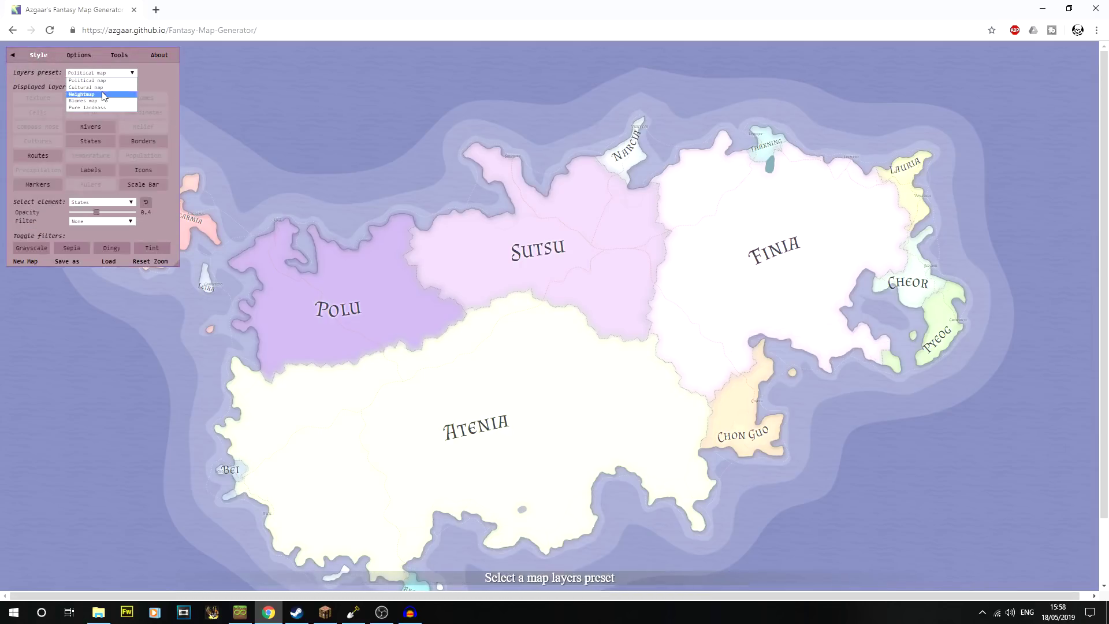
pyautogui.click(151, 99)
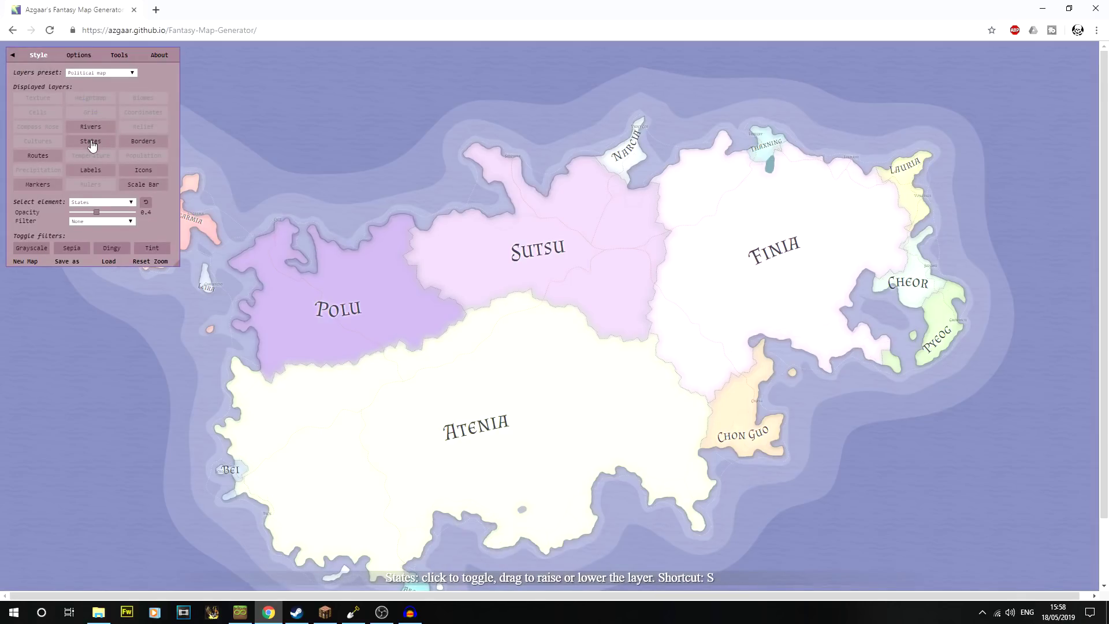
# - Turn off states, labels, borders, routes and rivers, then collapse the options panel
pyautogui.click(91, 142)
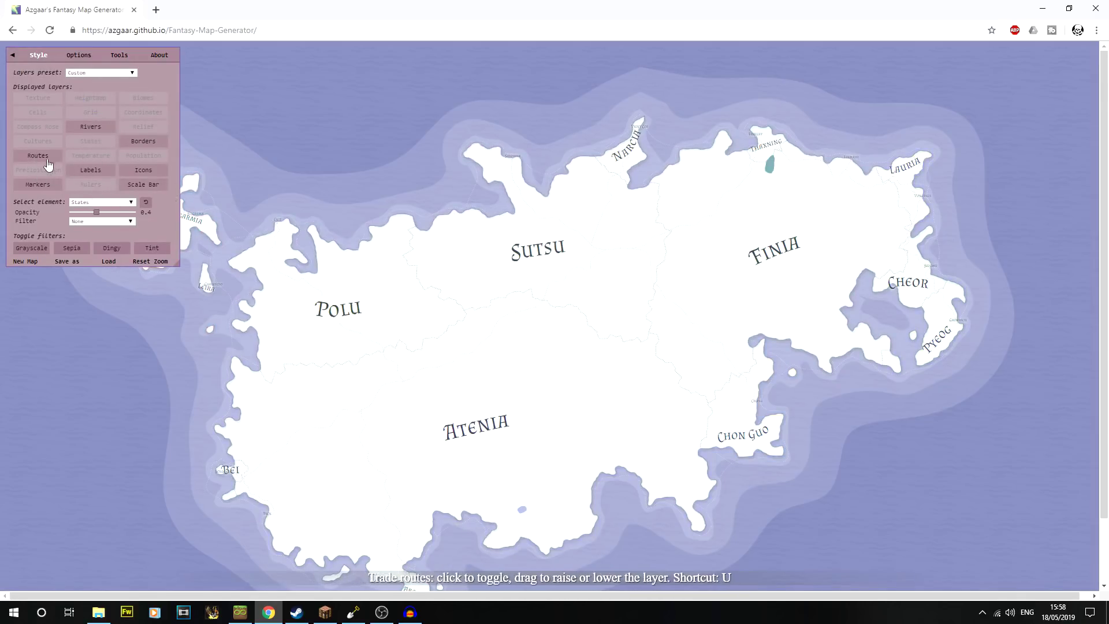
pyautogui.click(91, 170)
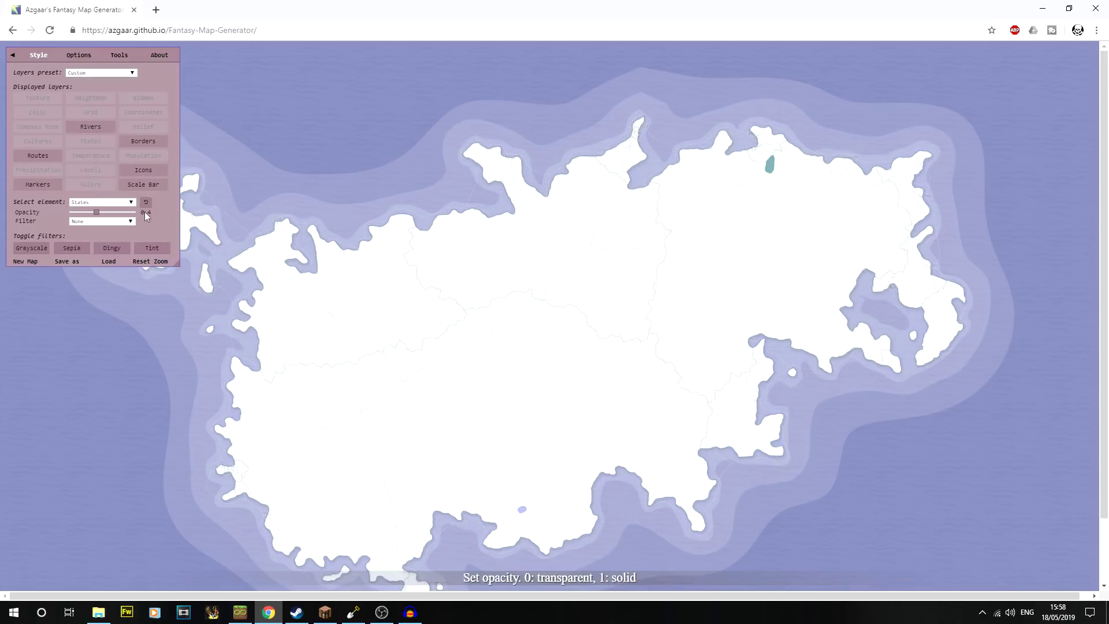
pyautogui.click(142, 144)
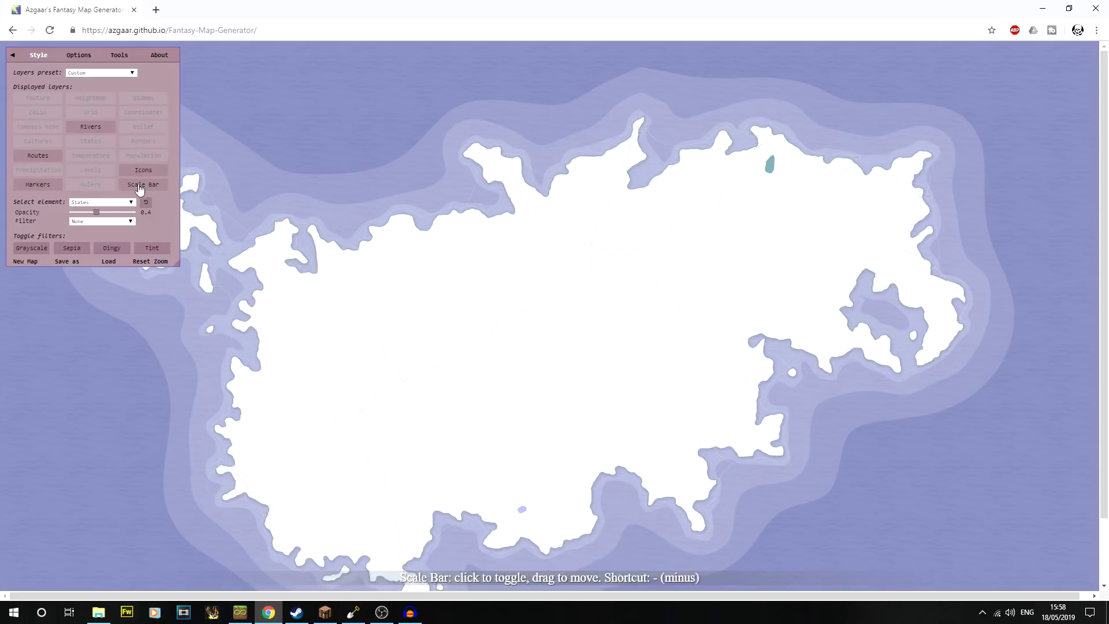
pyautogui.click(51, 162)
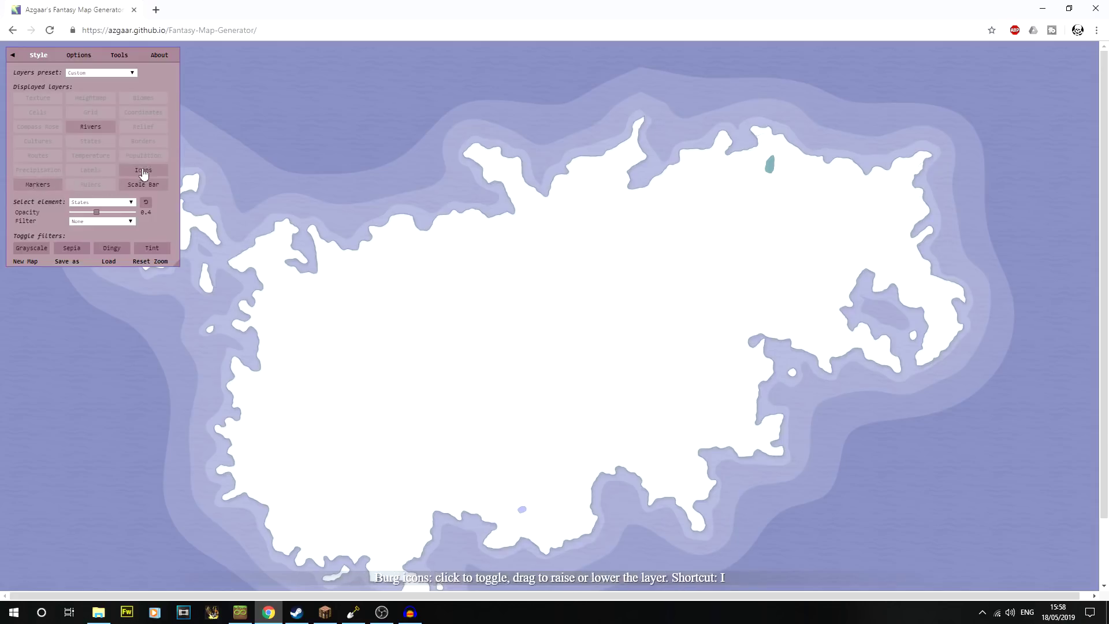
pyautogui.click(88, 128)
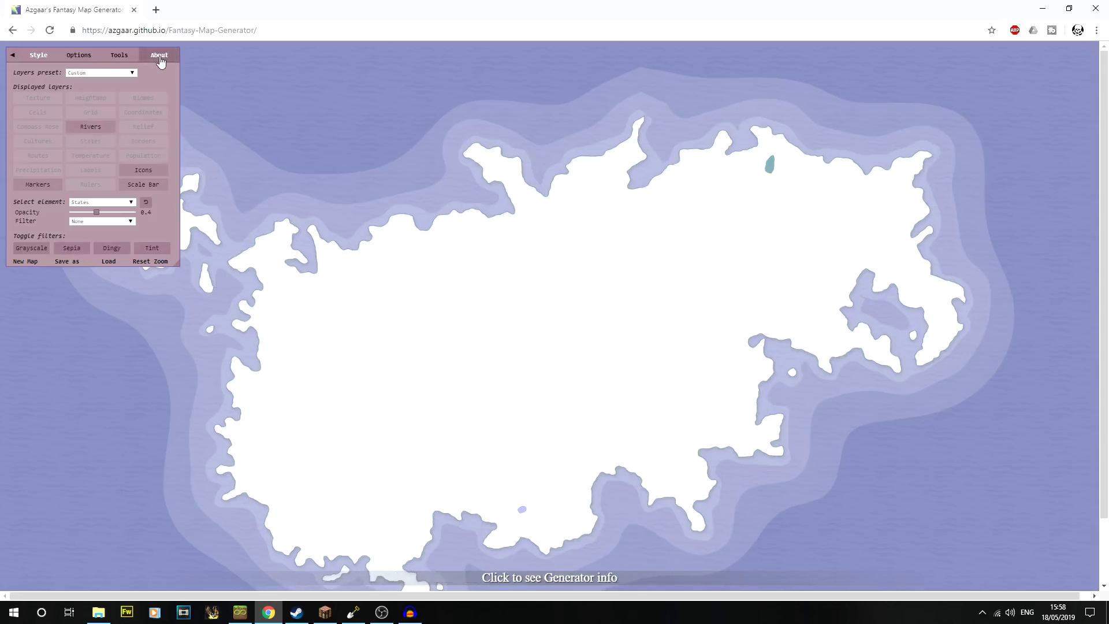
pyautogui.click(12, 55)
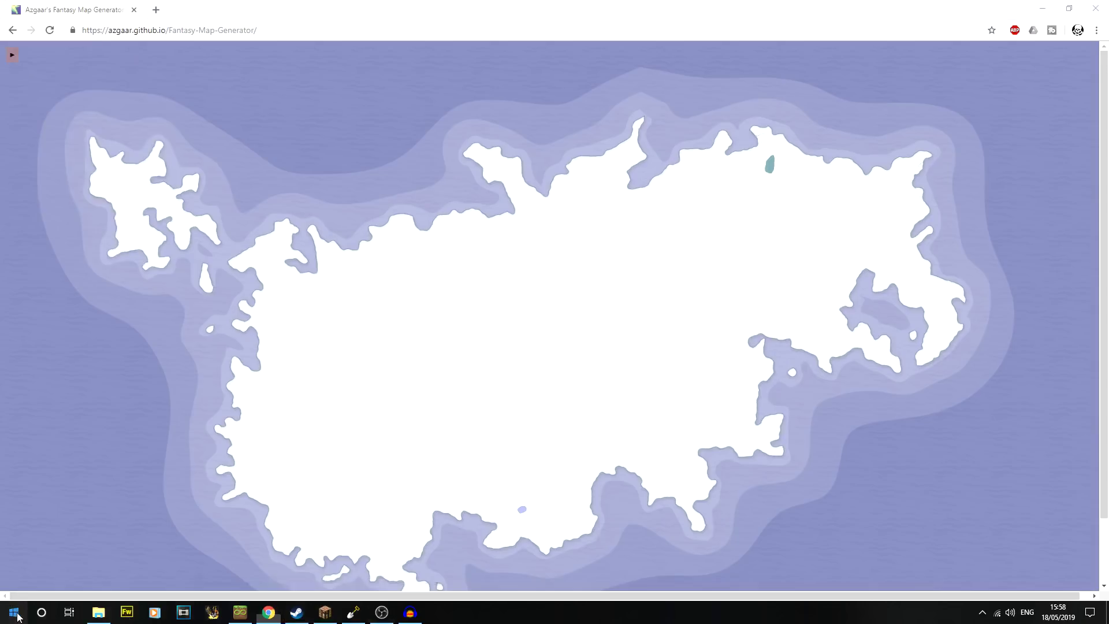
# - Launch Snipping Tool by searching Start for 'snip'
pyautogui.click(13, 612)
pyautogui.write('snip')
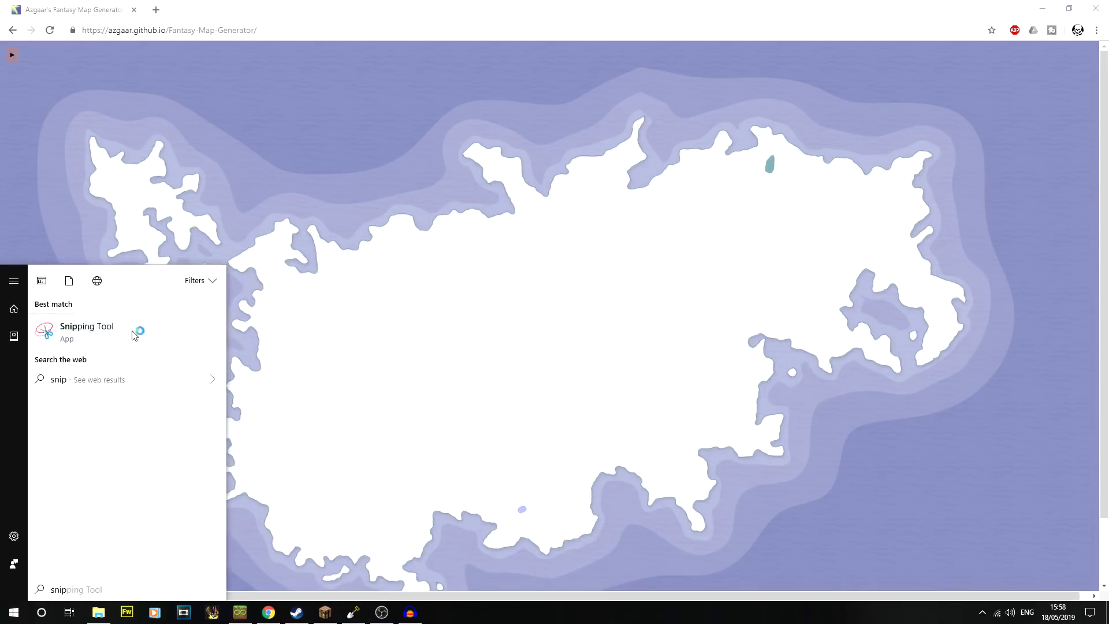
pyautogui.click(135, 332)
# - Snip the map area, minimize Snipping Tool, and zoom the browser page out
pyautogui.hotkey('ctrl', 'n')
pyautogui.moveTo(1016, 62); pyautogui.dragTo(36, 610)
pyautogui.press('super+Down')
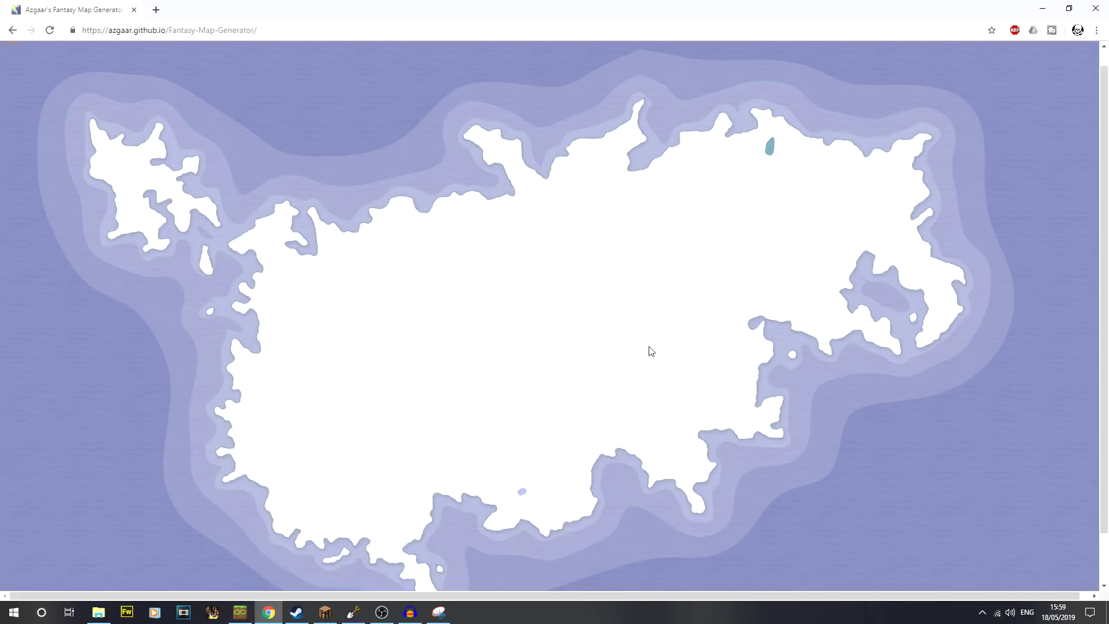
pyautogui.hotkey('ctrl', '-')
# - Take a new snip covering the entire white landmass map and surrounding sea
pyautogui.click(439, 611)
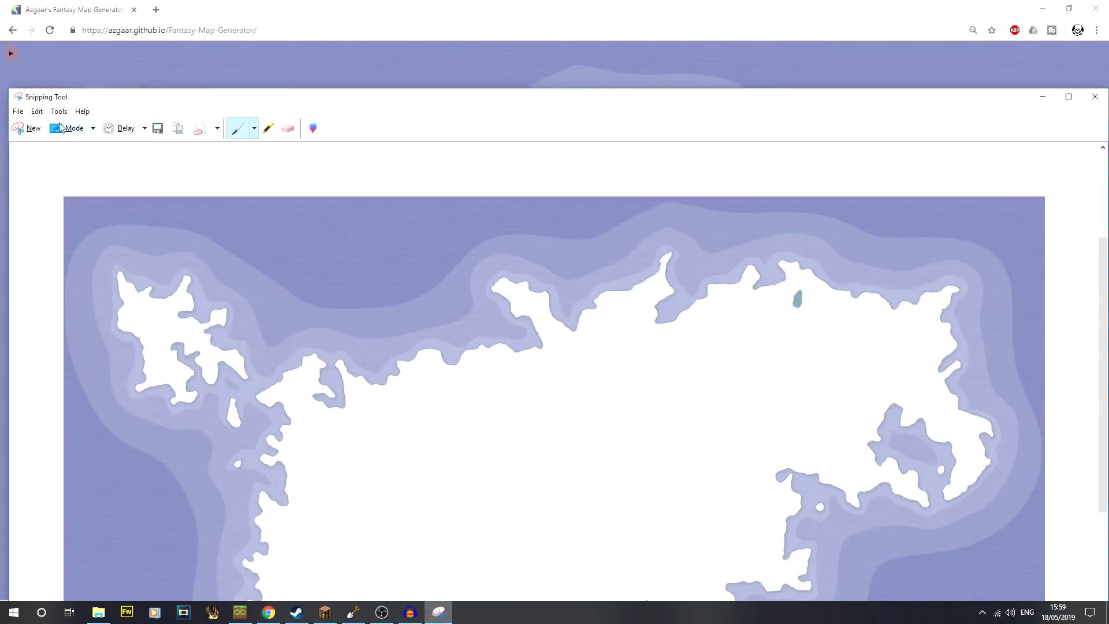
pyautogui.click(23, 128)
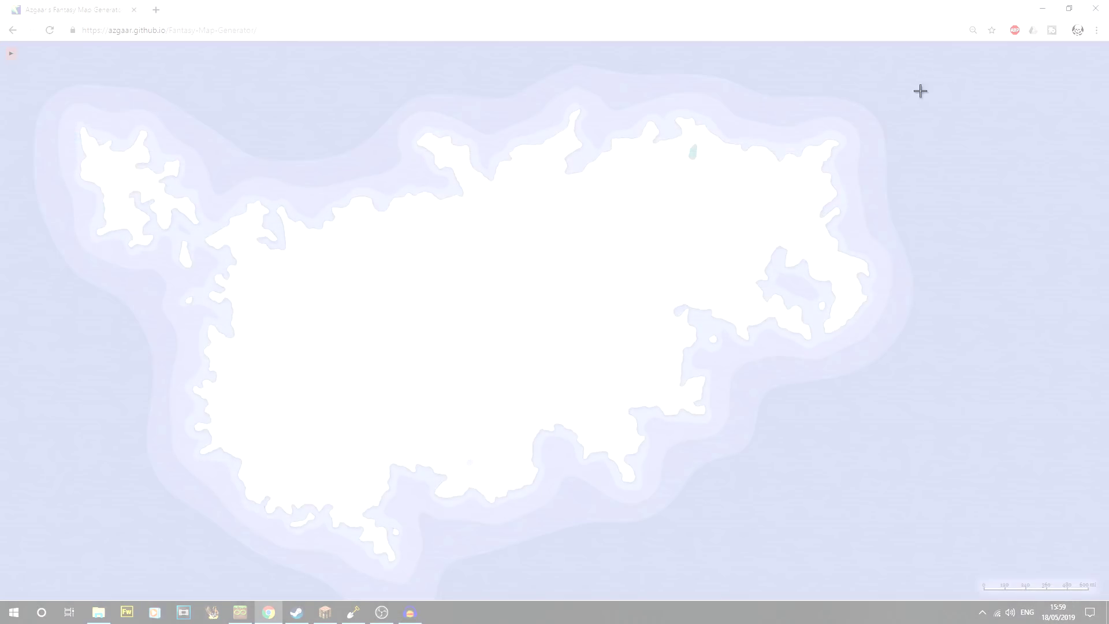
pyautogui.moveTo(942, 64); pyautogui.dragTo(66, 574)
# - Save the capture as an image named 'Map' via File > Save As
pyautogui.click(21, 23)
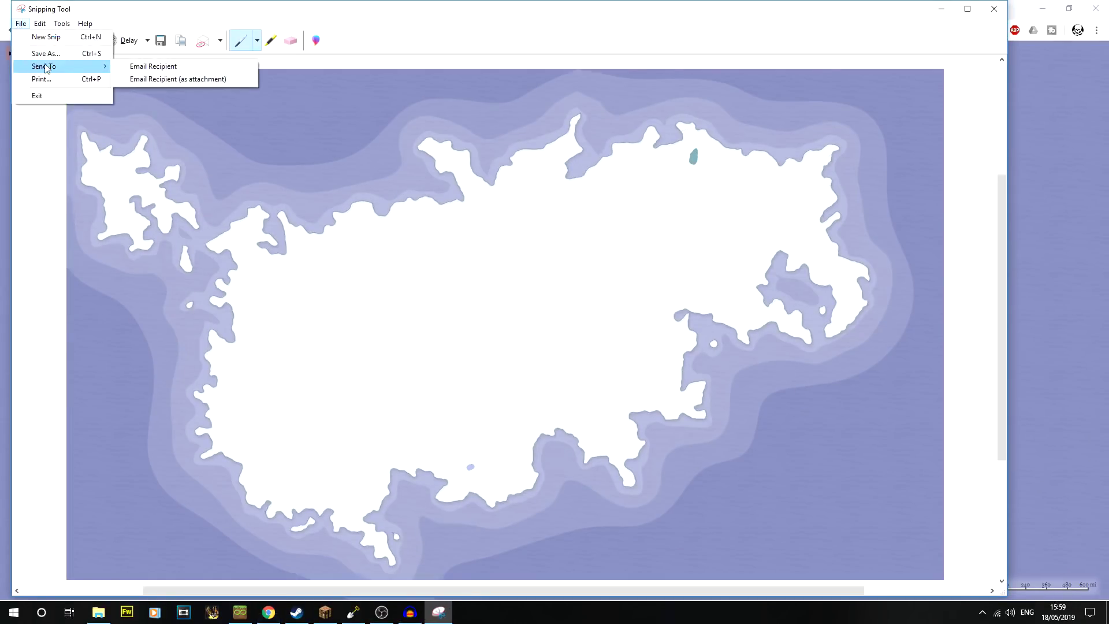
pyautogui.click(29, 53)
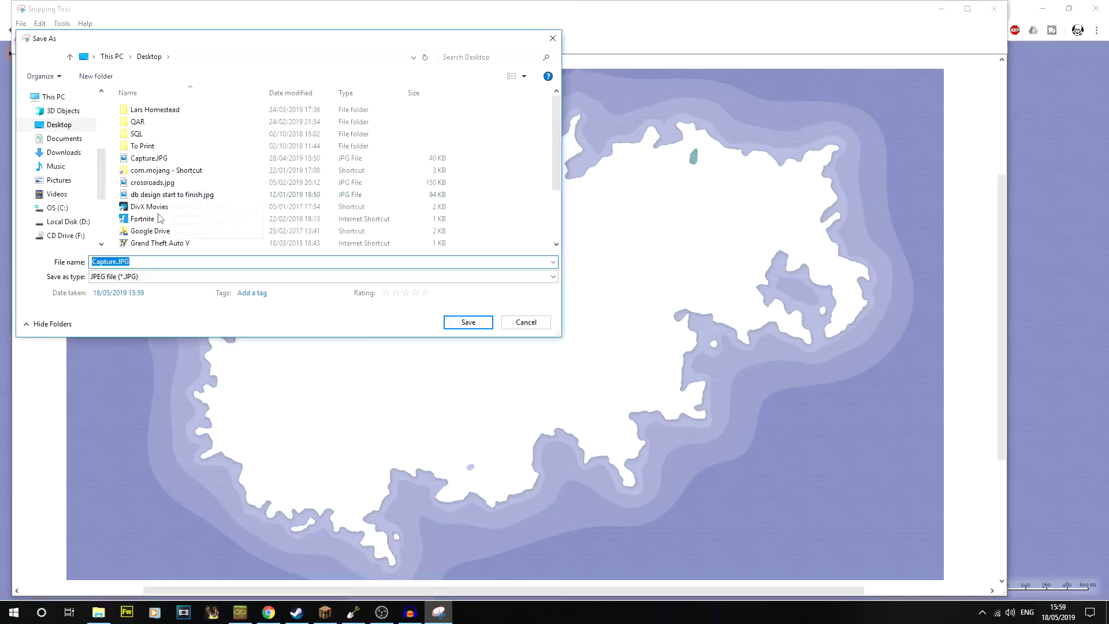
pyautogui.write('Ma')
pyautogui.press('Return')
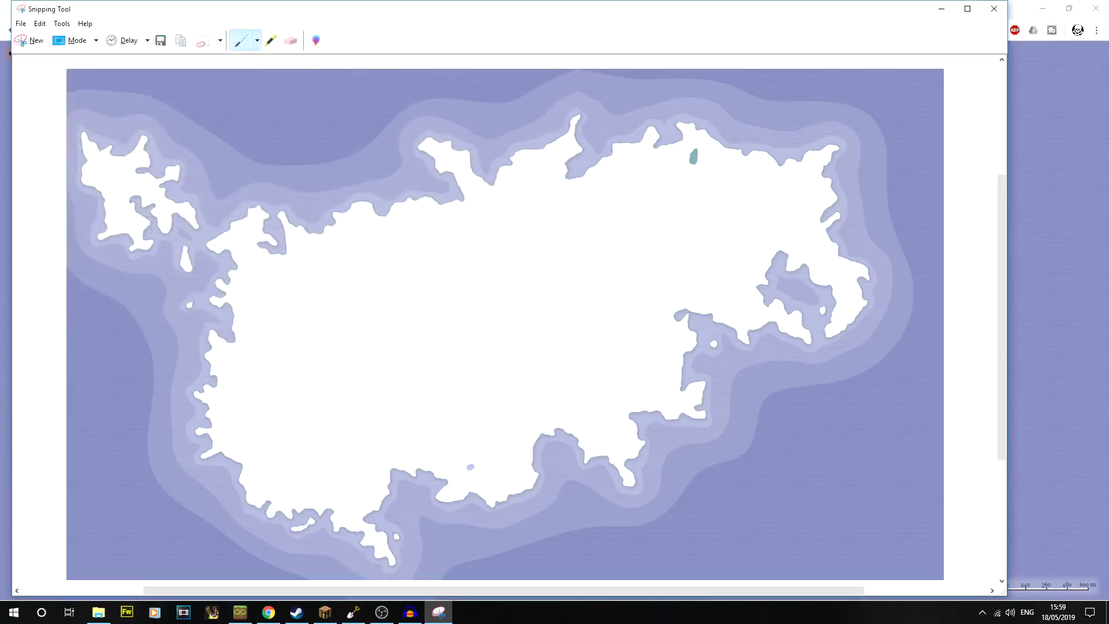
pyautogui.click(354, 613)
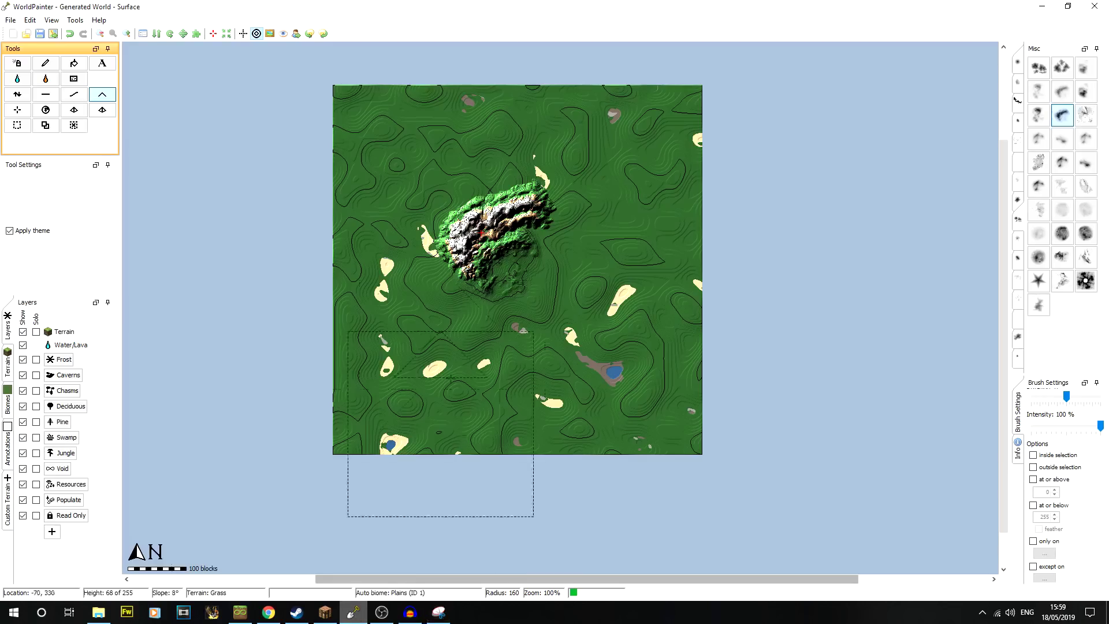
# - Start a new world without saving the current one and name it PatreonMed
pyautogui.click(13, 34)
pyautogui.click(553, 317)
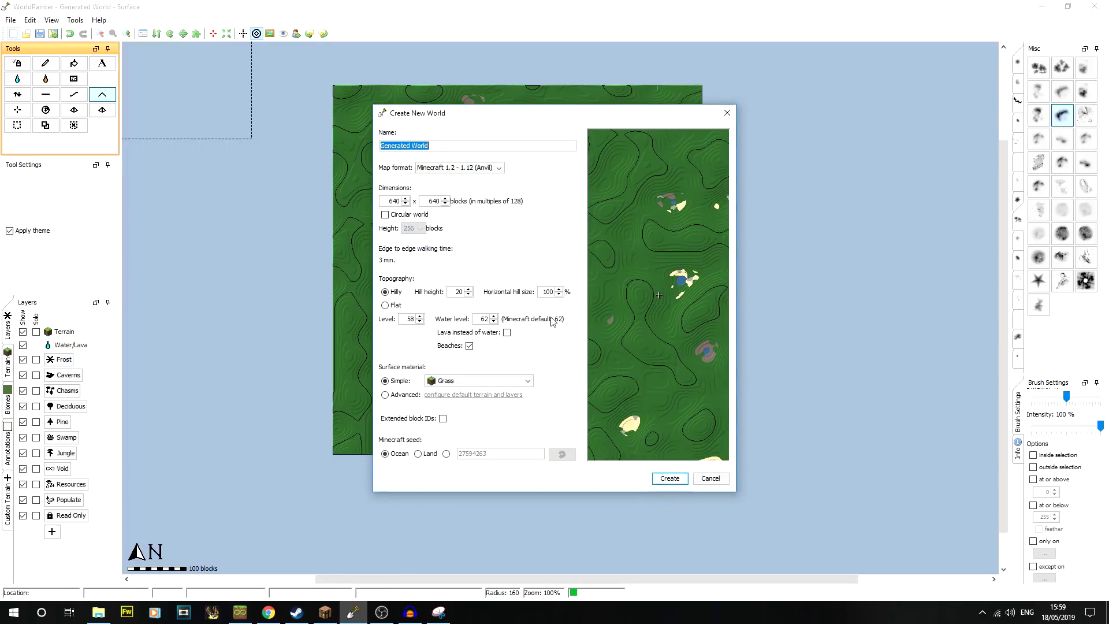
pyautogui.write('PatreonMed')
# - Set the world dimensions to 8000 by 8000 blocks and choose flat topography
pyautogui.doubleClick(397, 202)
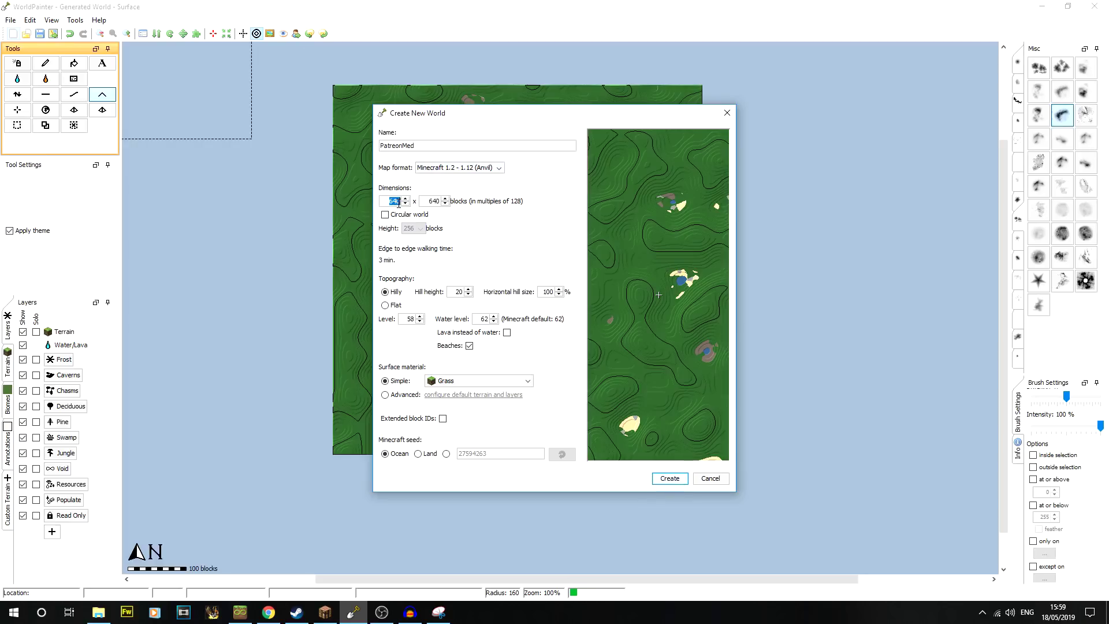
pyautogui.write('8000')
pyautogui.doubleClick(430, 201)
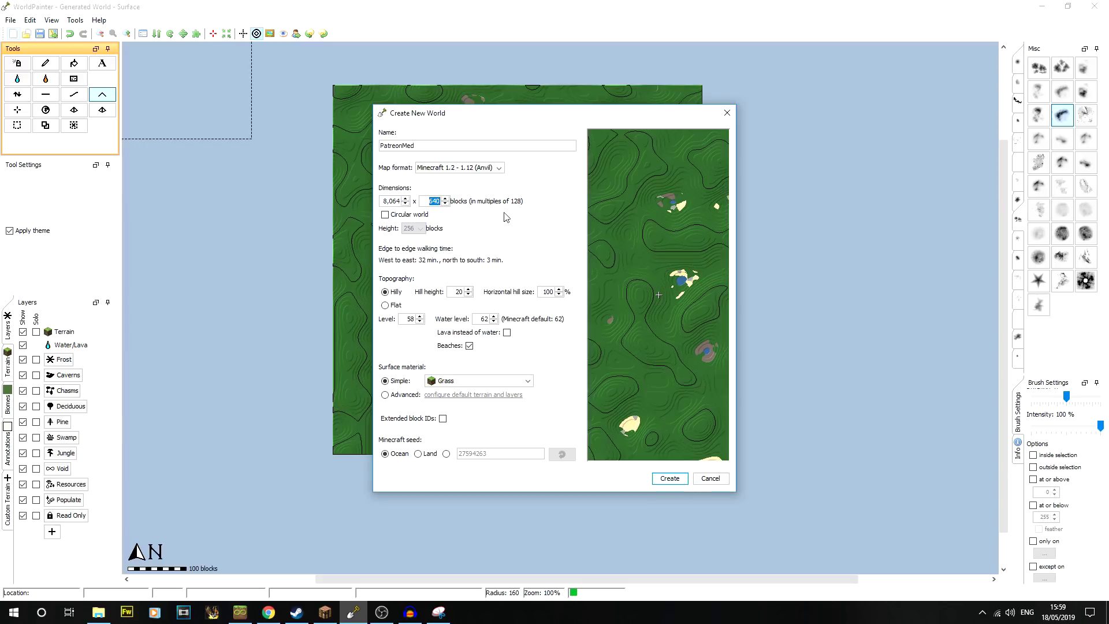
pyautogui.write('8000')
pyautogui.press('Tab')
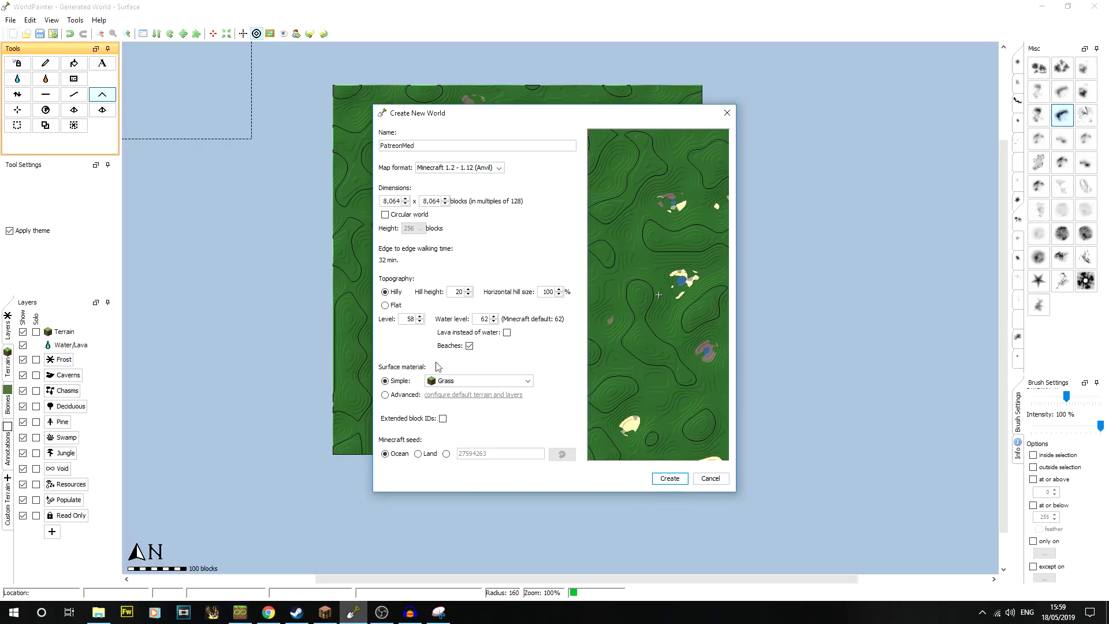
pyautogui.click(392, 305)
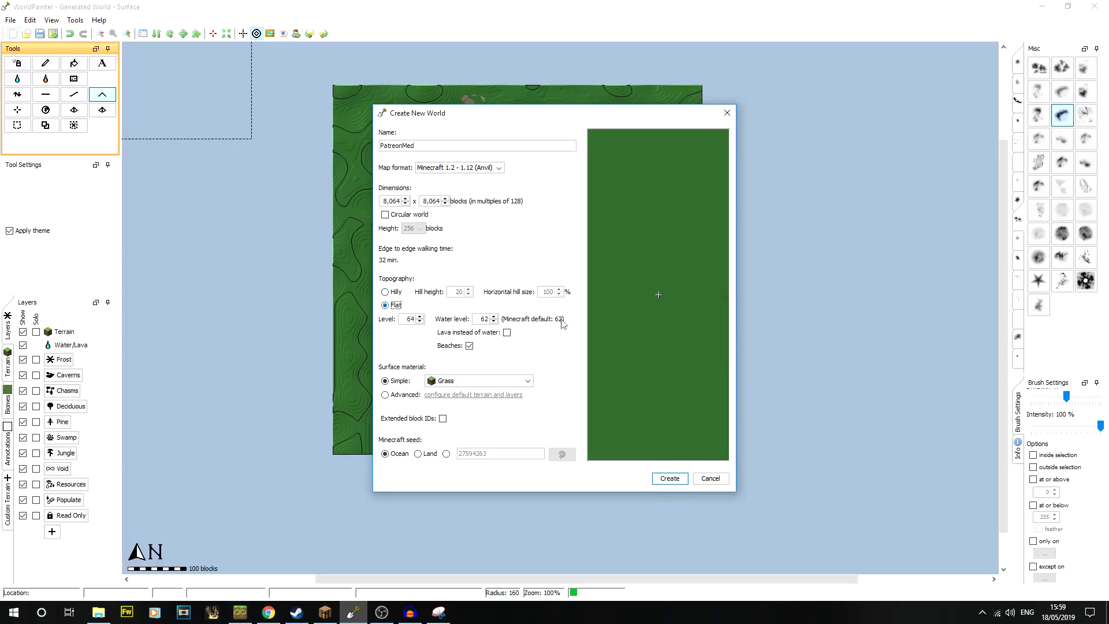
# - Set the flat world's ground level to 1, surface material to Sand, beaches off, and water level to 50
pyautogui.doubleClick(407, 319)
pyautogui.click(496, 382)
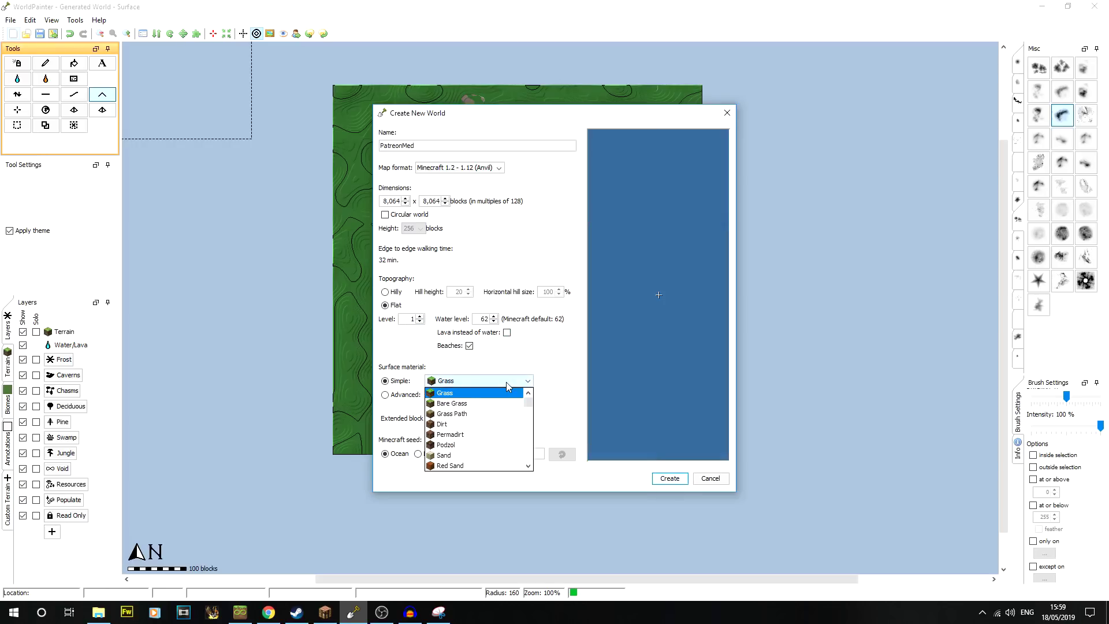
pyautogui.click(475, 456)
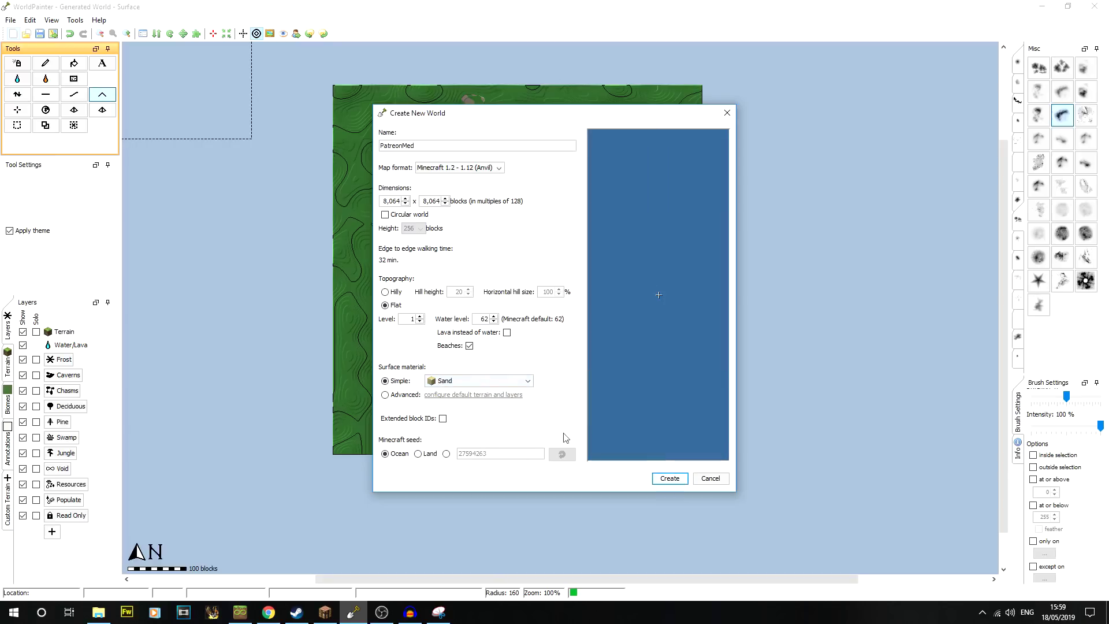
pyautogui.click(469, 345)
pyautogui.doubleClick(474, 319)
# - Create the new world and wait for it to generate and display
pyautogui.click(673, 479)
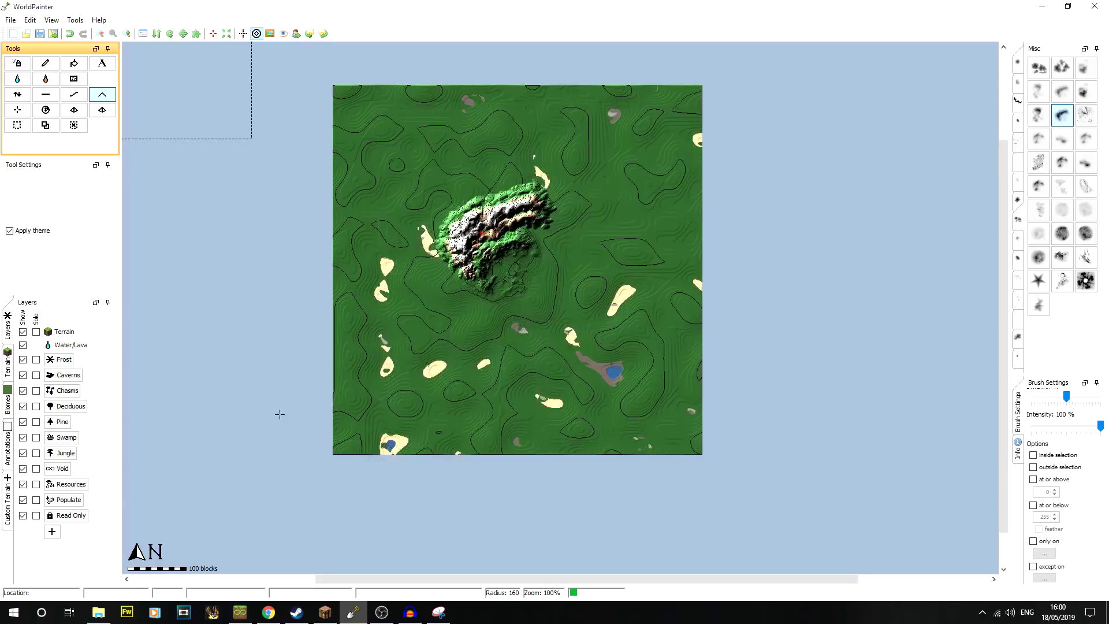